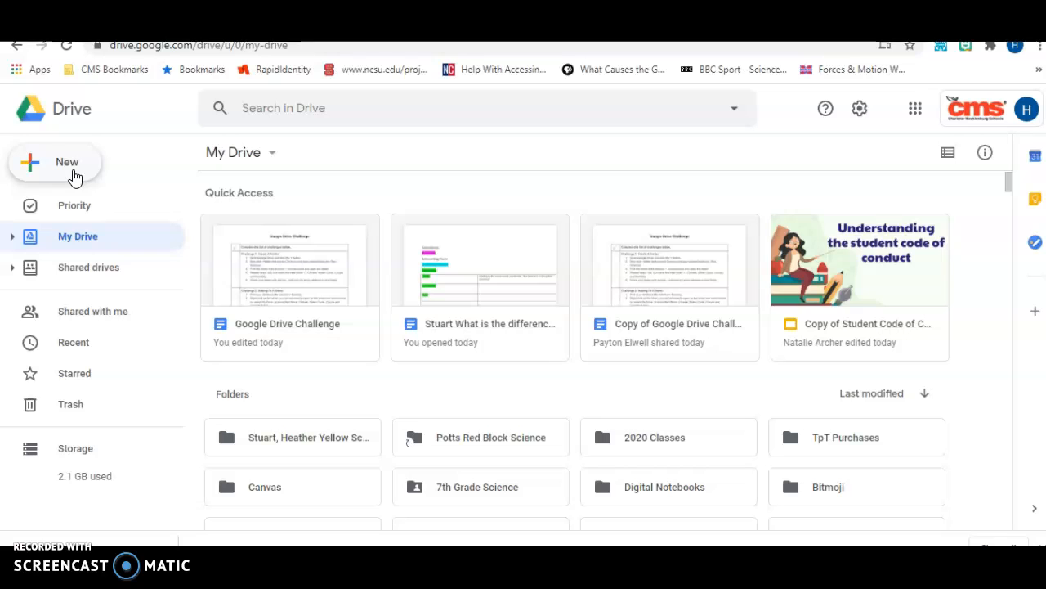
# - Create a new My Drive folder named with the teacher's name plus 'Red Block Science'
pyautogui.click(75, 175)
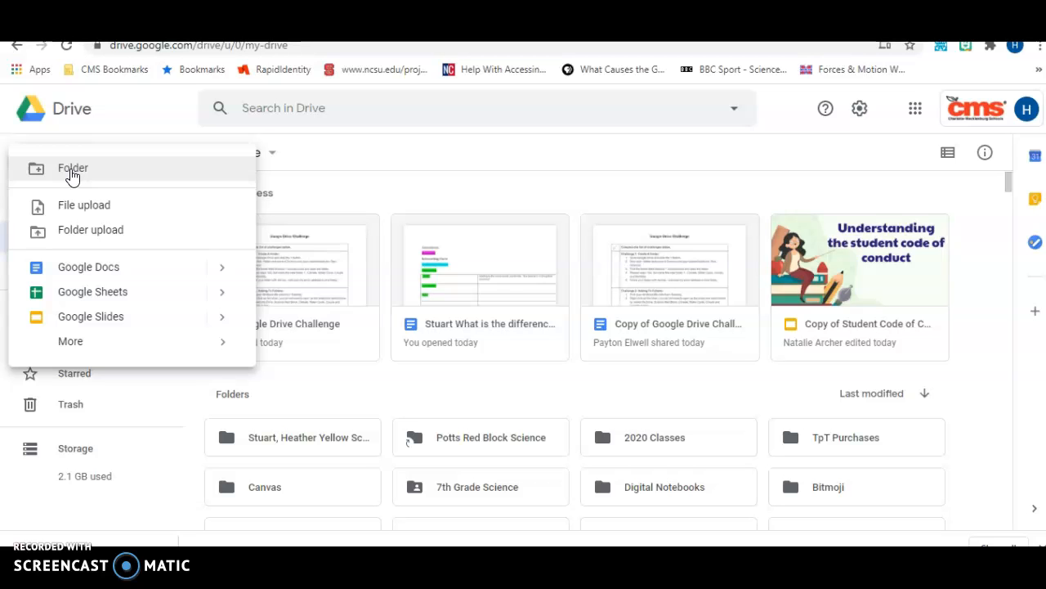
pyautogui.click(71, 172)
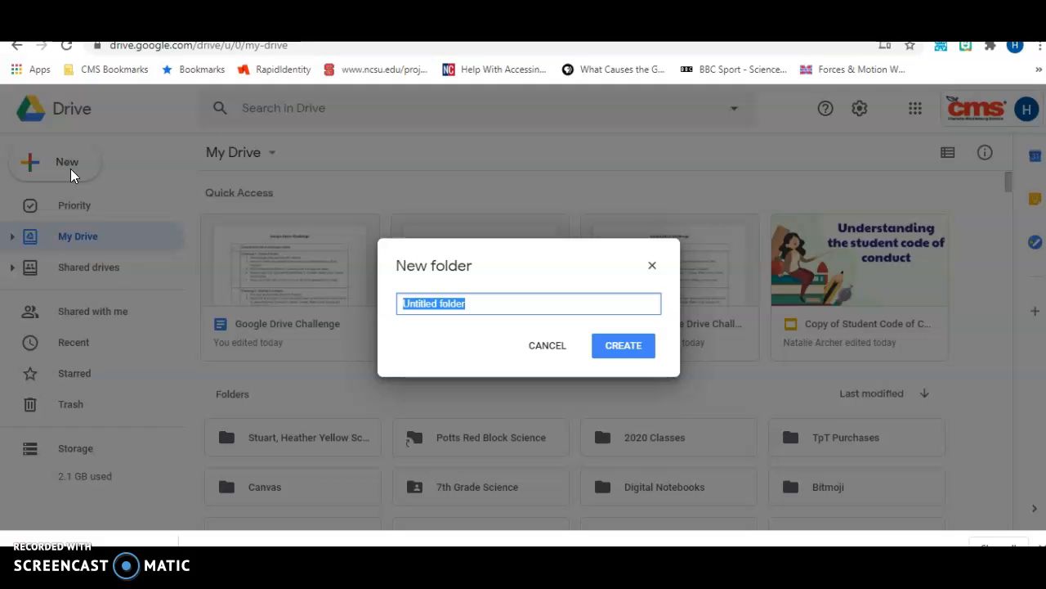
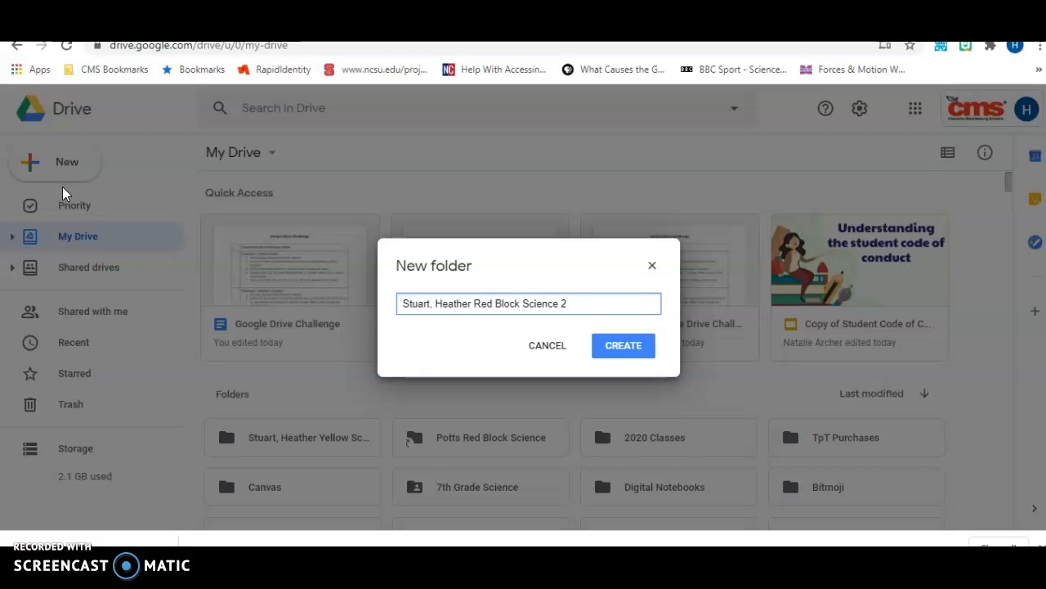
pyautogui.click(603, 350)
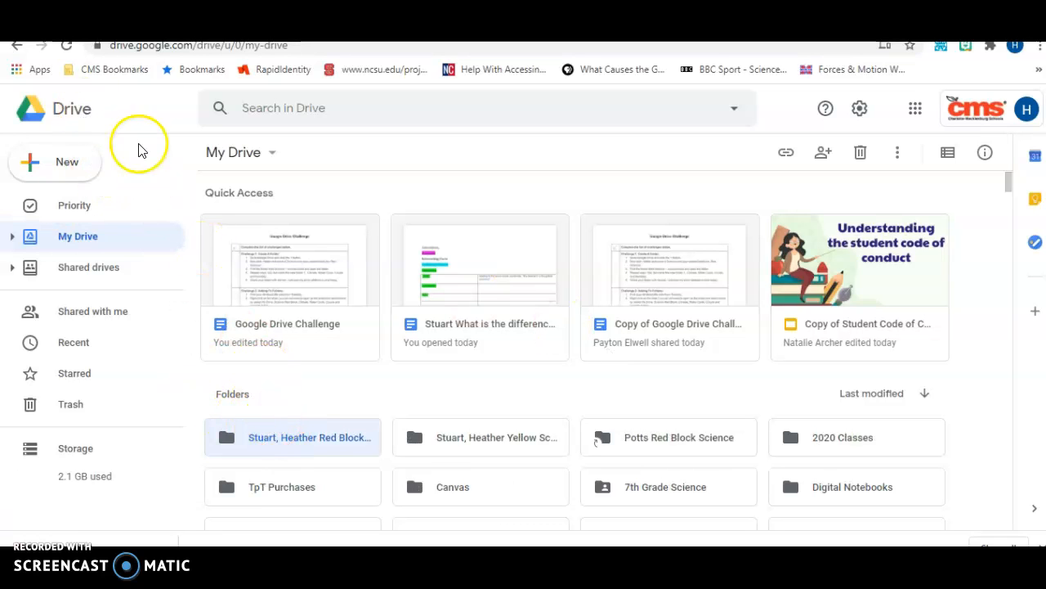
# - Refresh Drive and open the new Red Block Science 2 folder
pyautogui.click(47, 121)
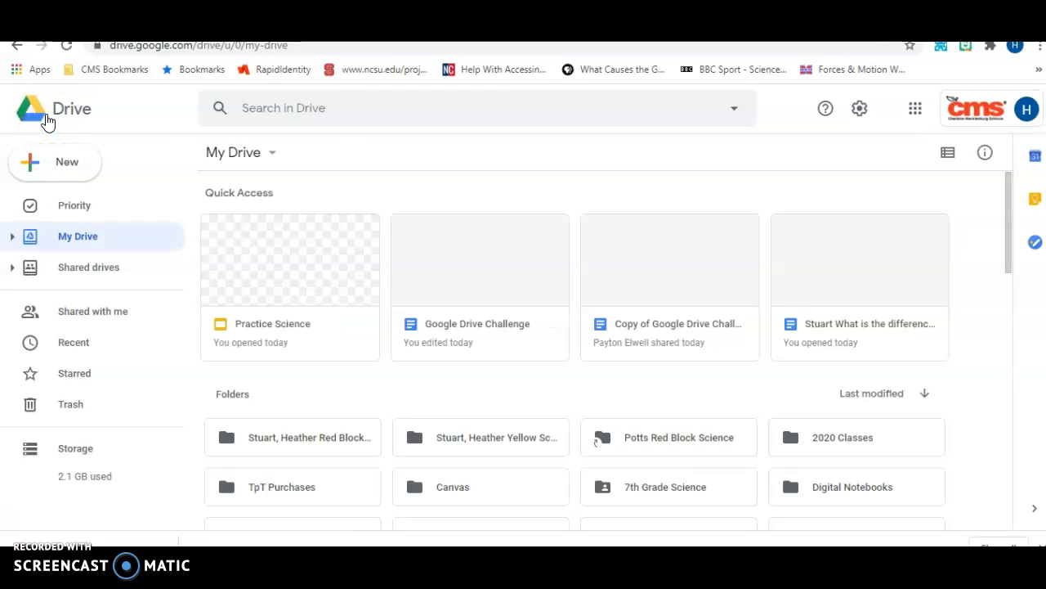
pyautogui.click(316, 443)
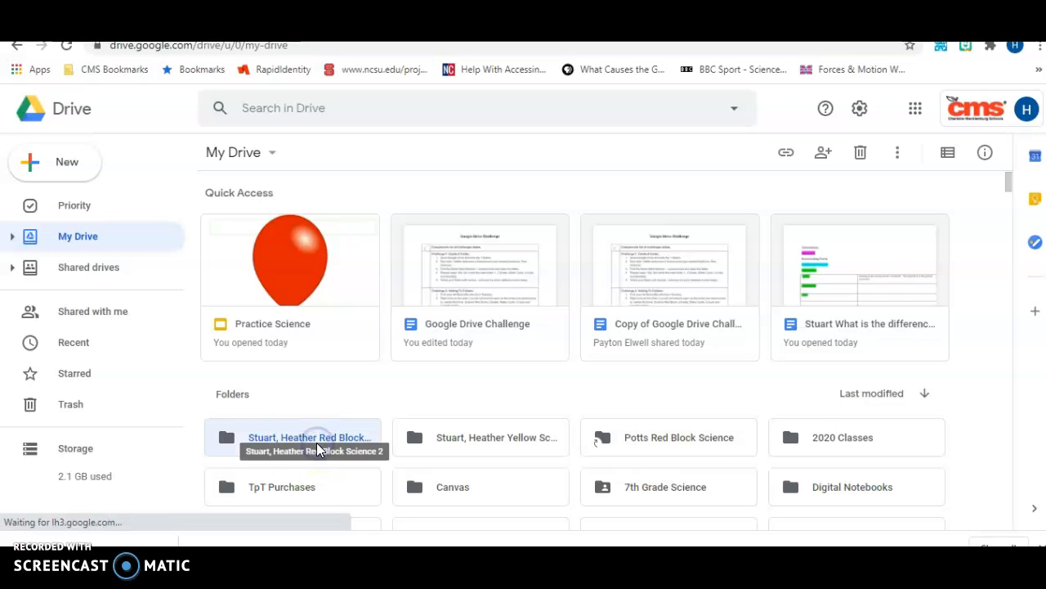
pyautogui.doubleClick(316, 442)
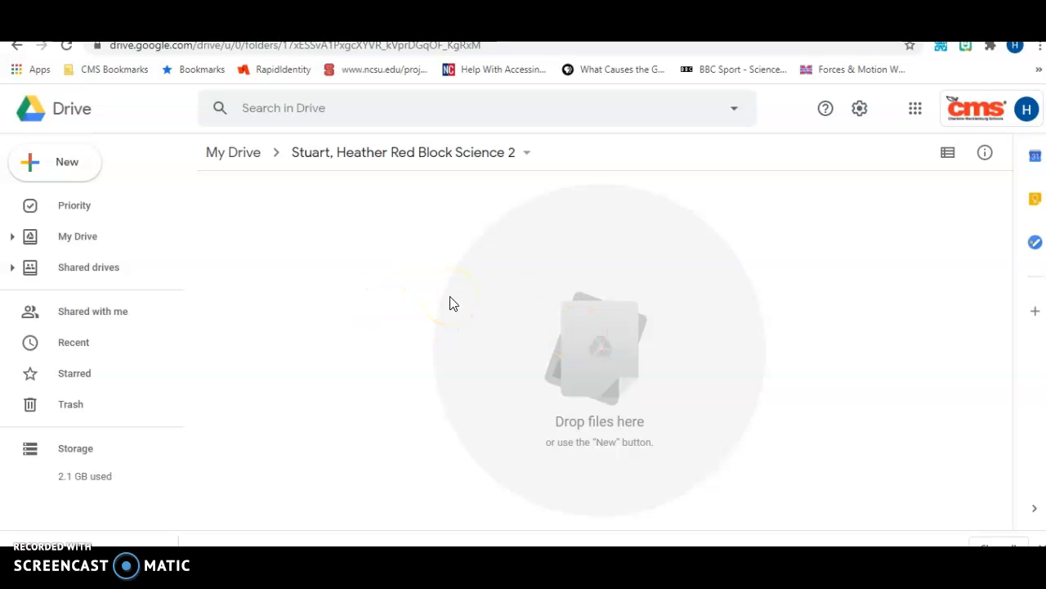
# - Start a new subfolder there and bring up the Google Drive Challenge instructions
pyautogui.click(68, 174)
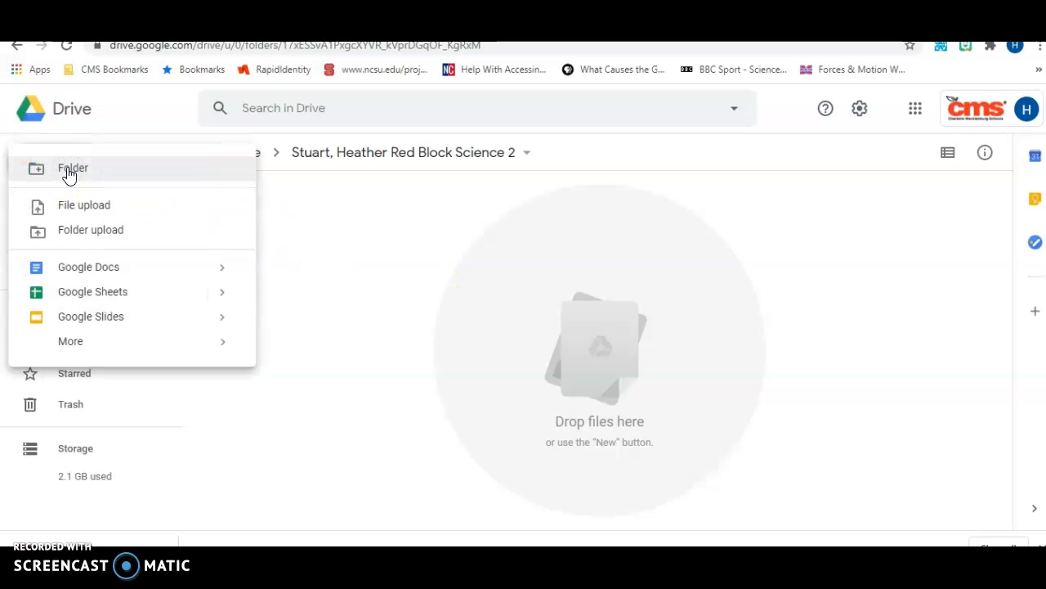
pyautogui.click(69, 172)
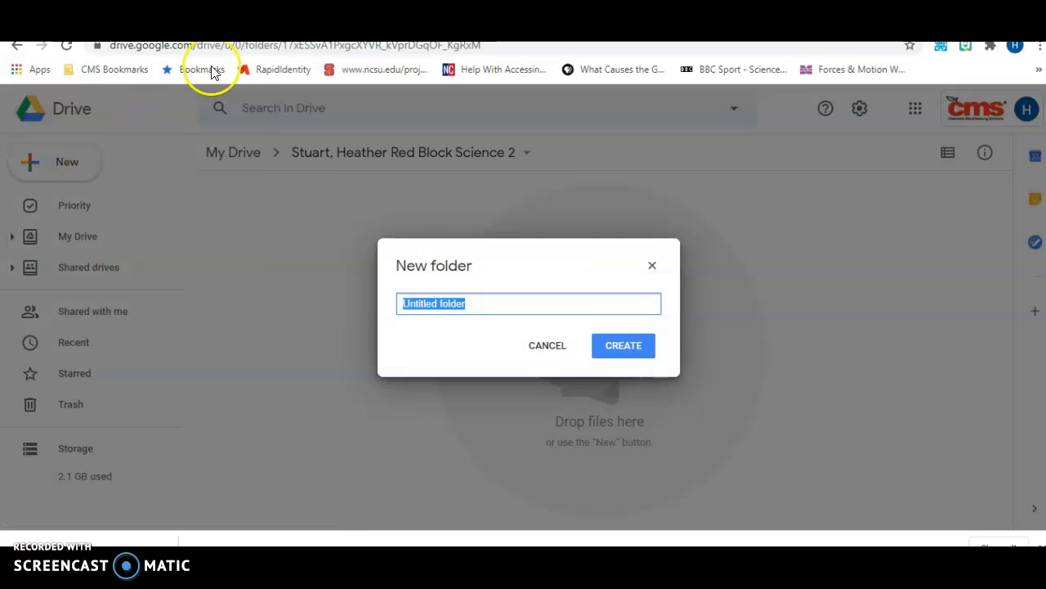
pyautogui.click(253, 26)
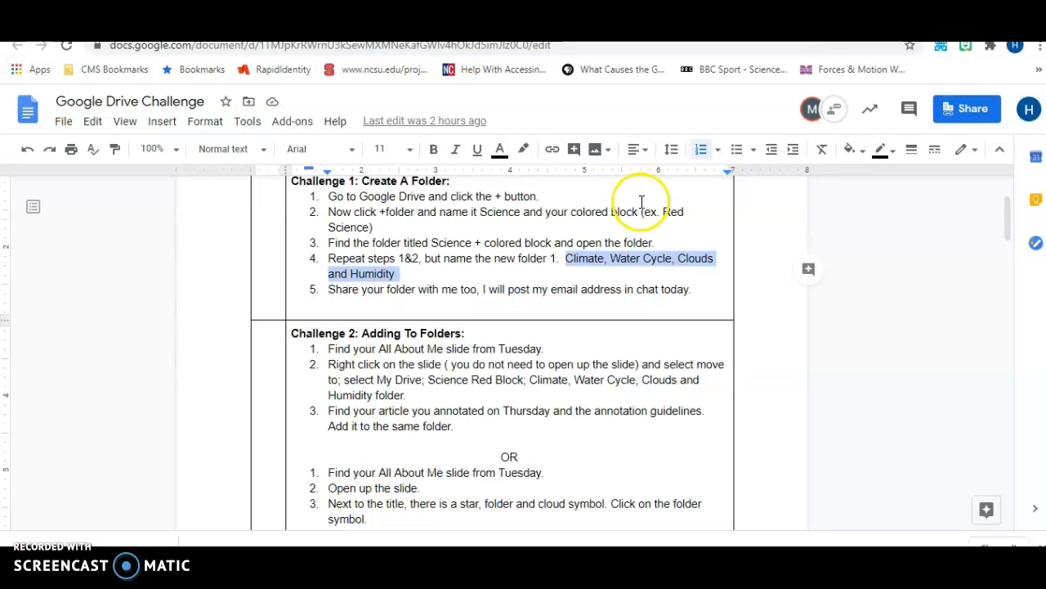
# - Copy 'Climate, Water Cycle, Clouds and Humidity' from step 4 of the challenge instructions
pyautogui.doubleClick(566, 261)
pyautogui.moveTo(565, 260)
pyautogui.mouseDown()
pyautogui.moveTo(572, 273)
pyautogui.moveTo(602, 272)
pyautogui.moveTo(565, 268)
pyautogui.mouseUp()
pyautogui.click(559, 259)
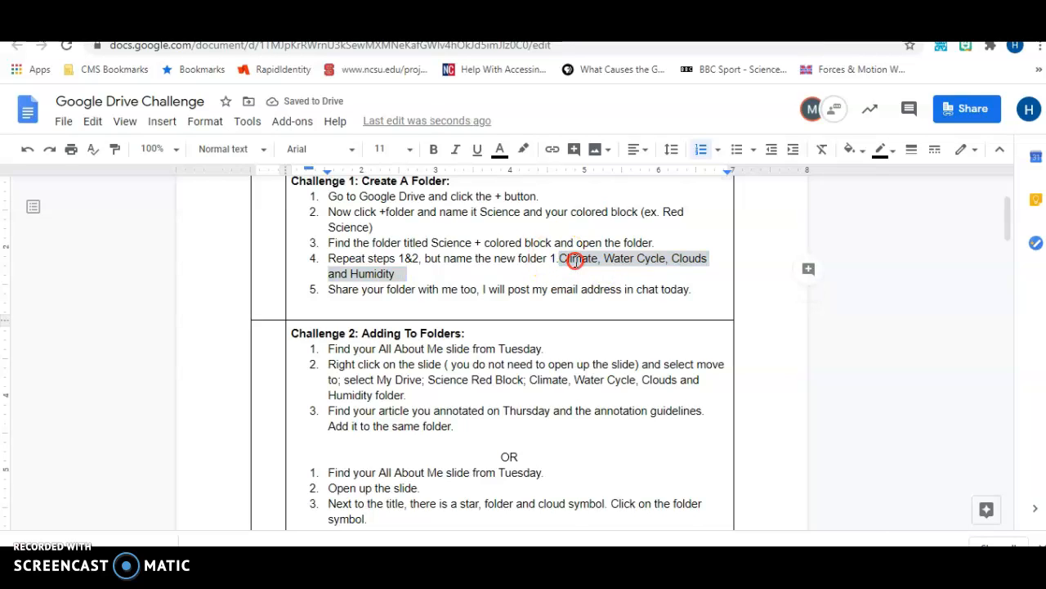
pyautogui.rightClick(575, 260)
pyautogui.click(627, 169)
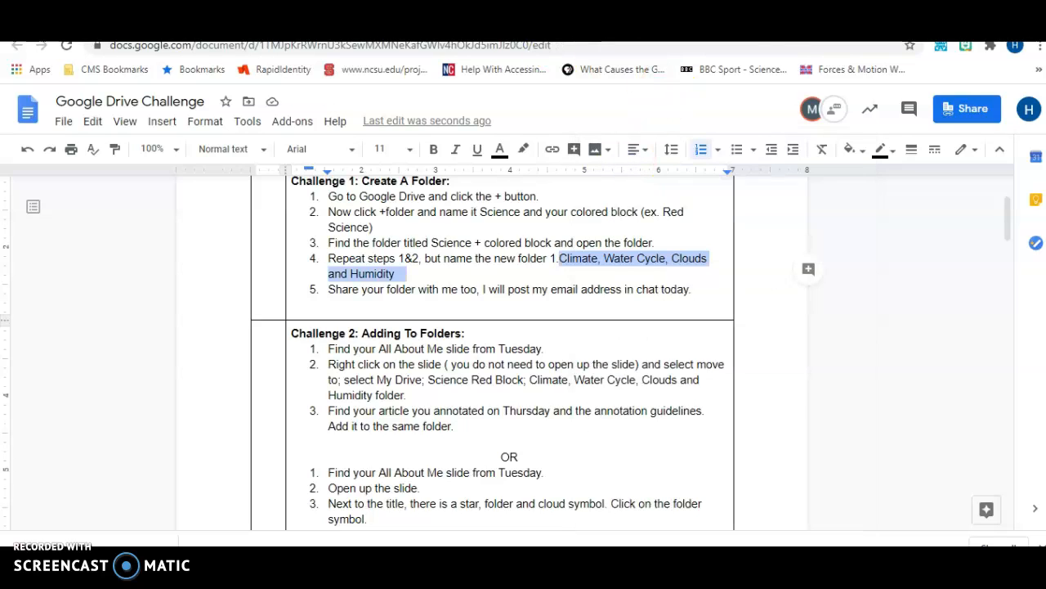
# - Paste 'Climate, Water Cycle, Clouds and Humidity' as plain text as the folder name and create it
pyautogui.click(650, 32)
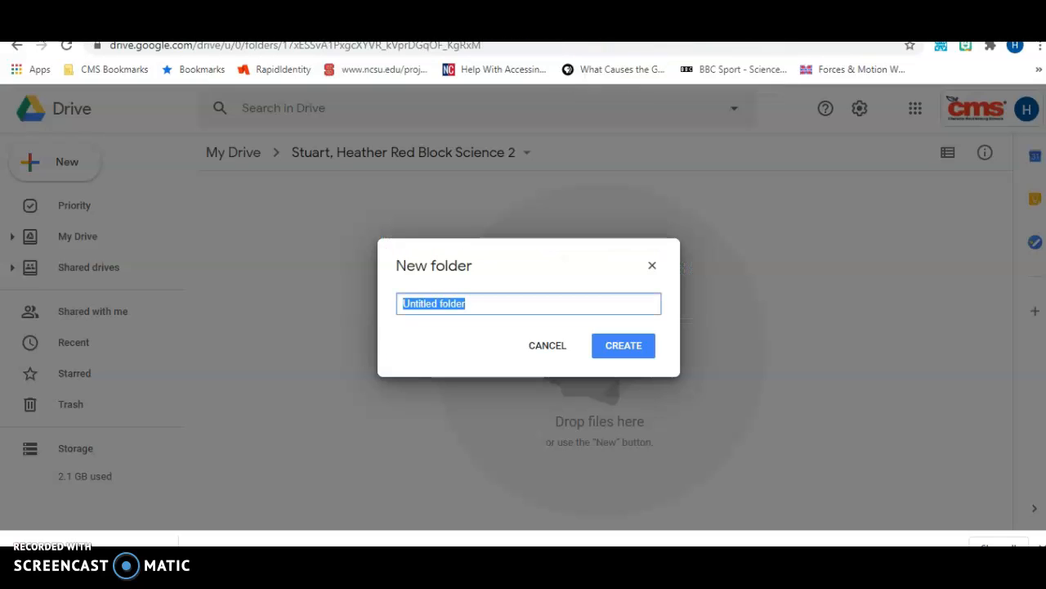
pyautogui.rightClick(409, 303)
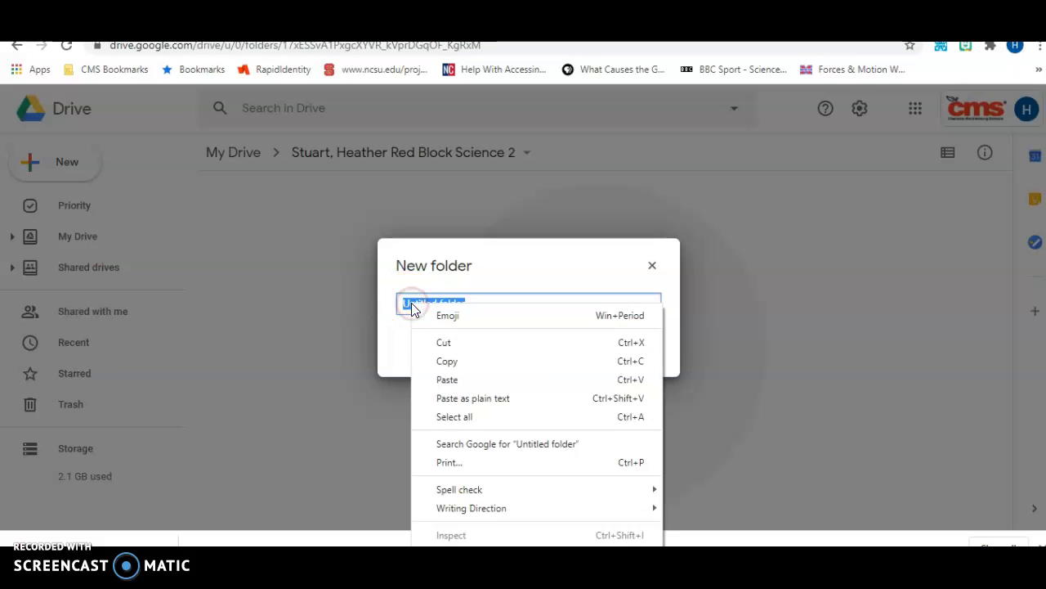
pyautogui.click(461, 381)
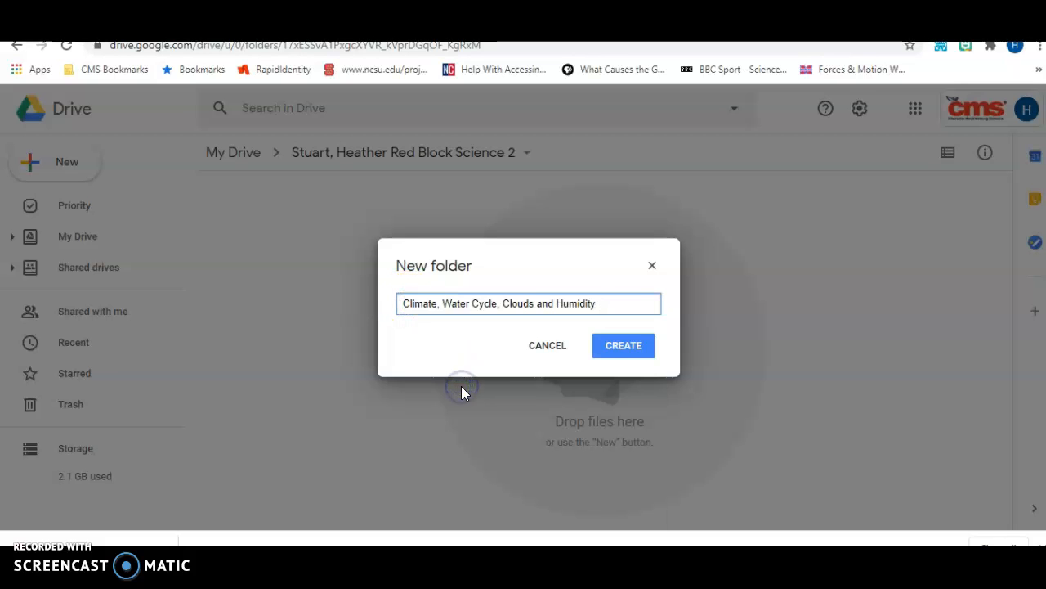
pyautogui.click(615, 351)
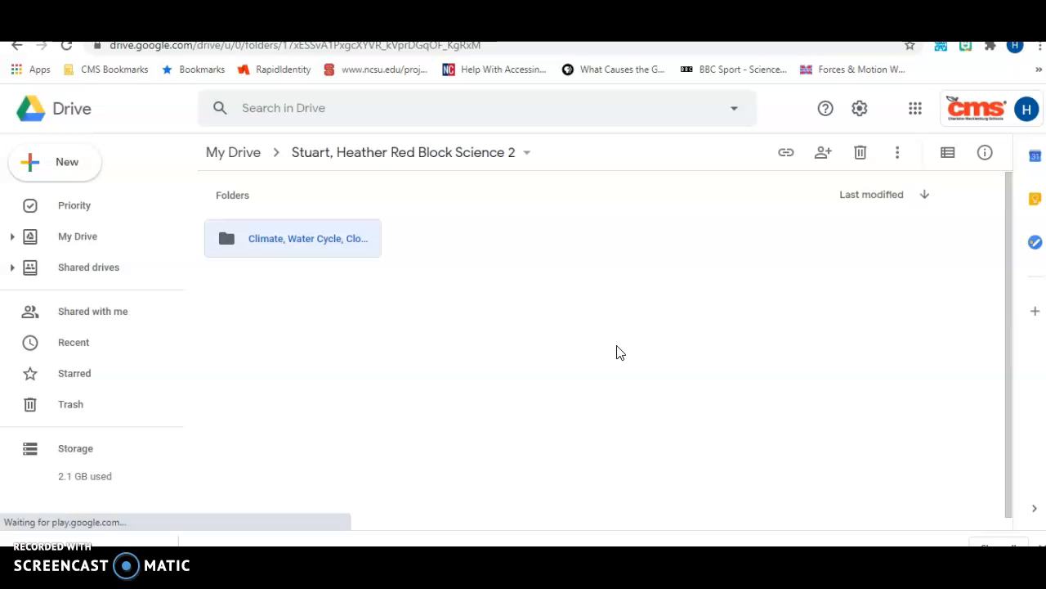
# - Open sharing for the Red Block Science 2 folder and limit link access to Charlotte Mecklenburg Schools
pyautogui.click(507, 162)
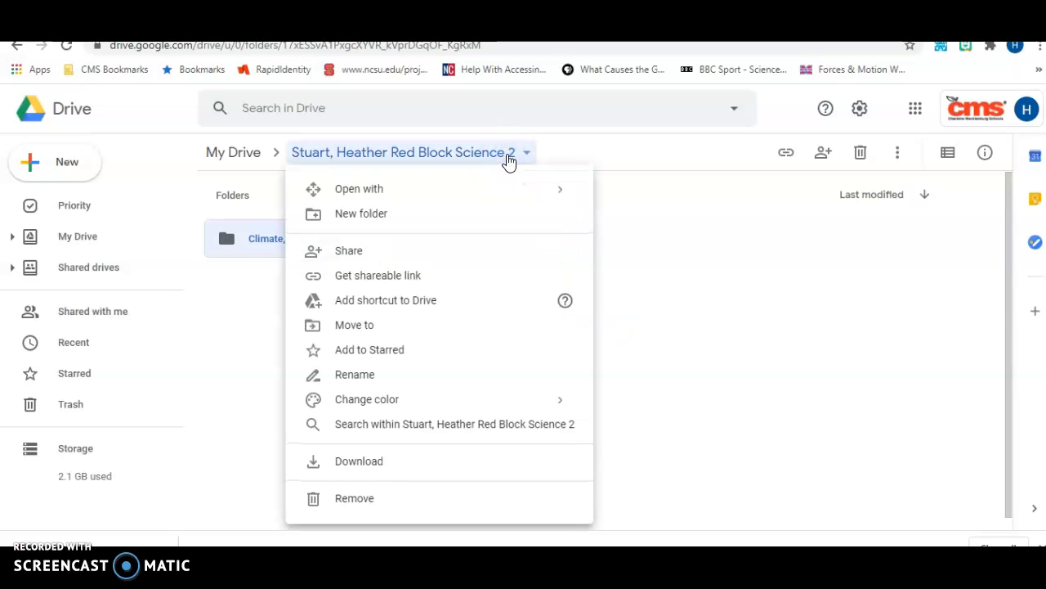
pyautogui.click(497, 162)
pyautogui.click(355, 253)
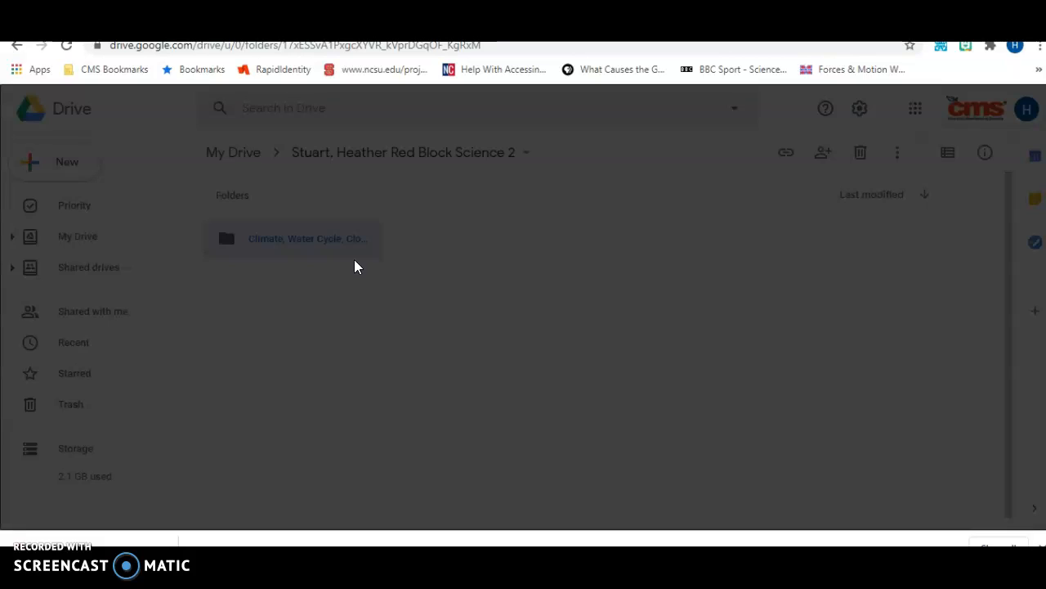
pyautogui.click(357, 238)
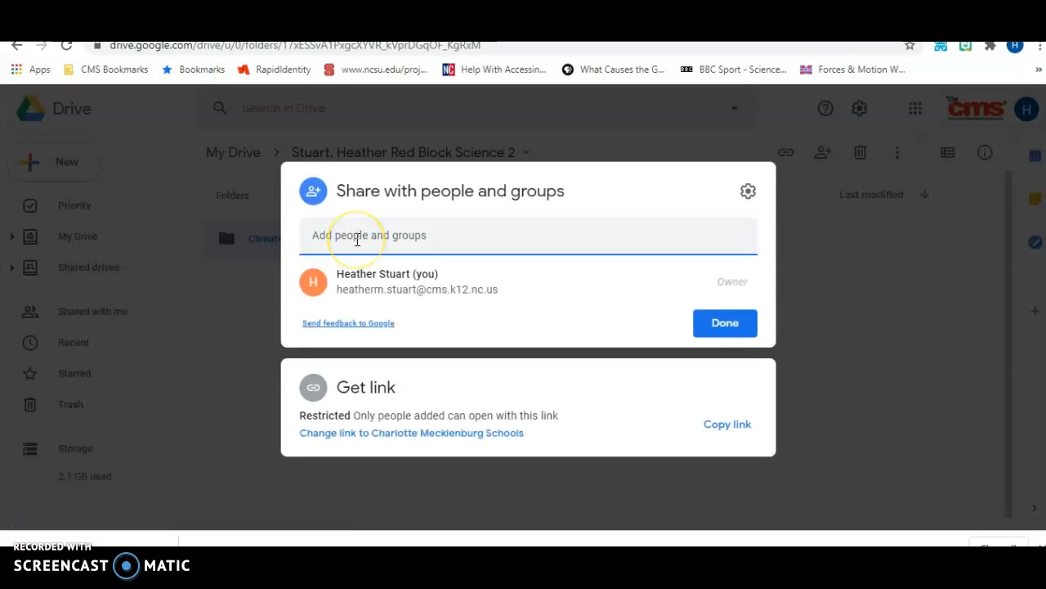
pyautogui.click(409, 433)
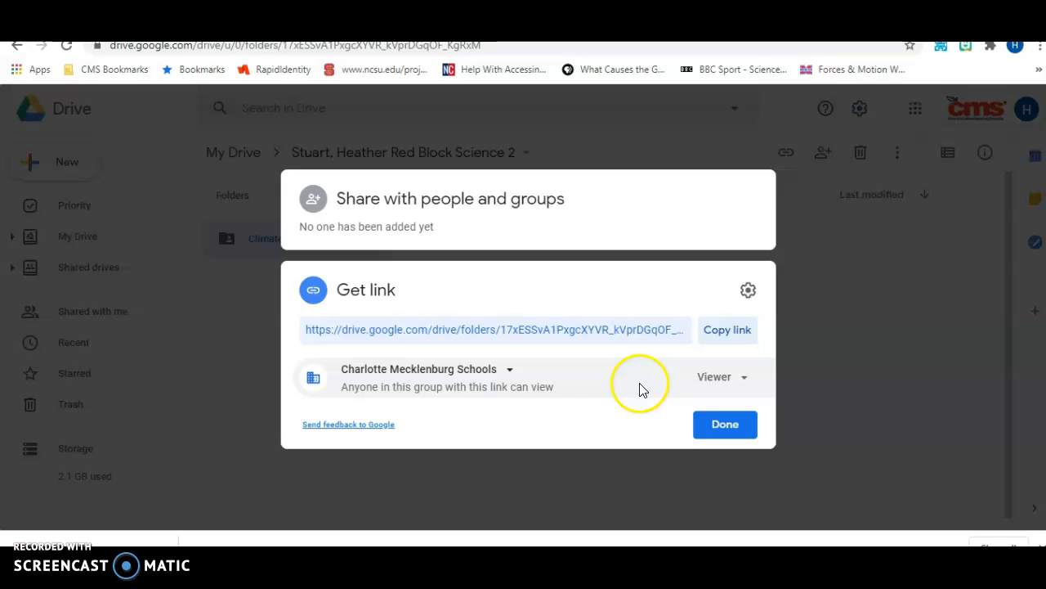
pyautogui.click(433, 229)
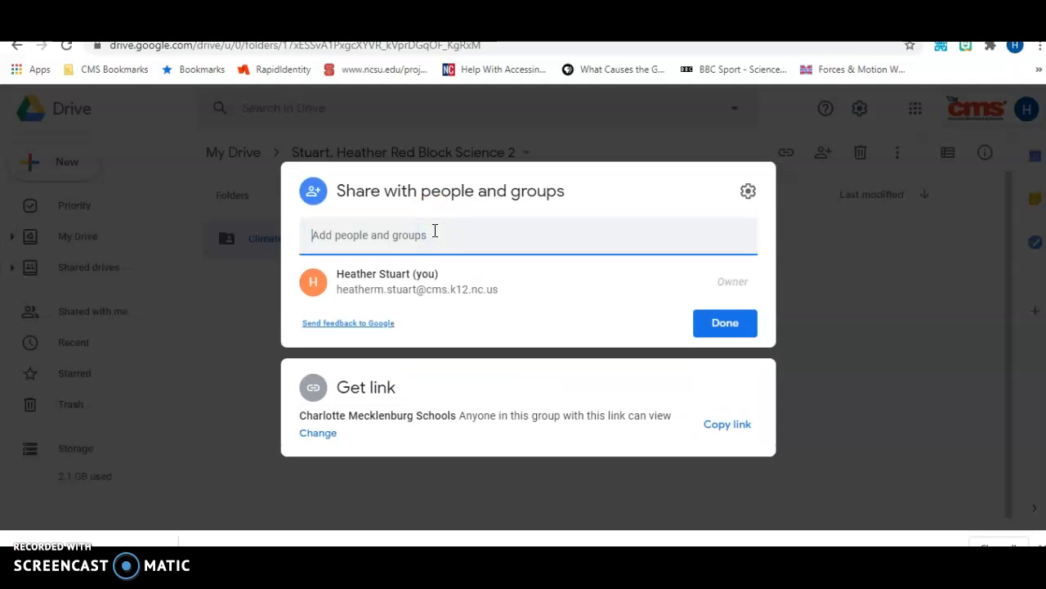
# - Copy the folder's share link and change link access from Viewer to Editor
pyautogui.click(731, 434)
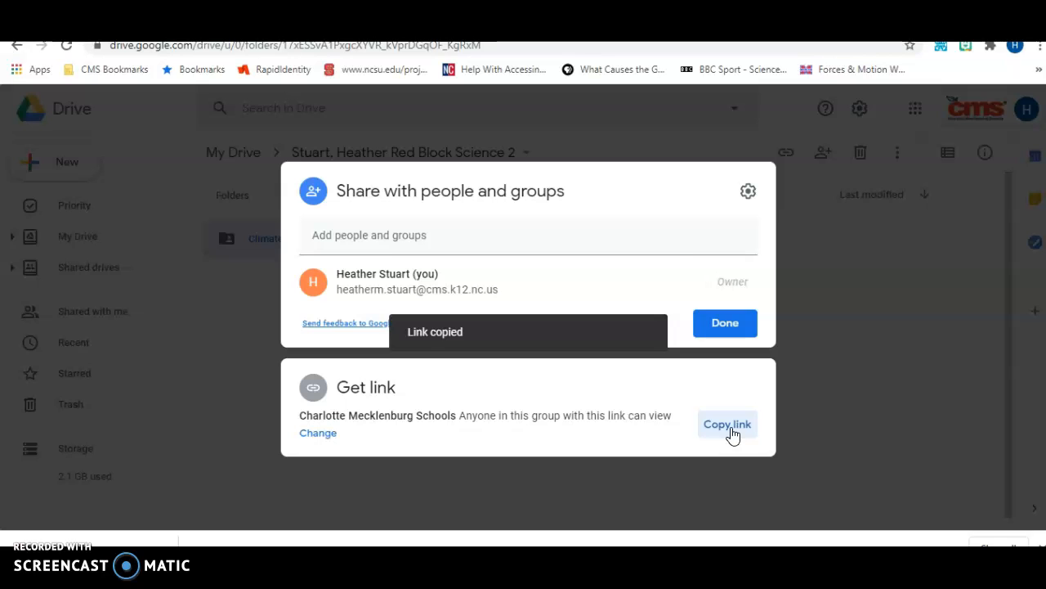
pyautogui.click(629, 419)
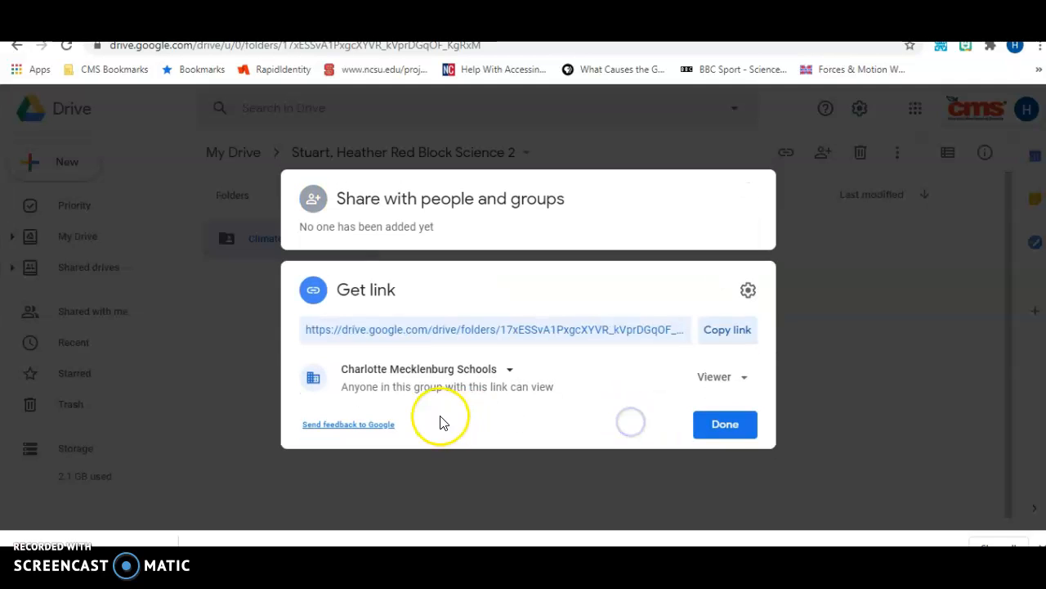
pyautogui.click(743, 386)
pyautogui.click(750, 446)
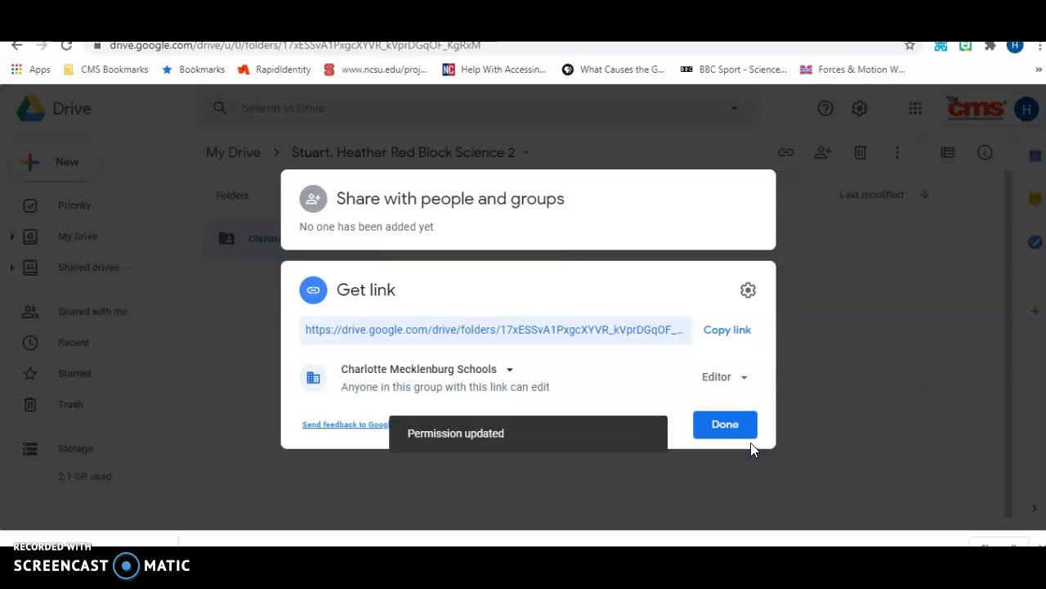
# - Enter the colleague's school e-mail address in the Add people and groups field
pyautogui.click(523, 226)
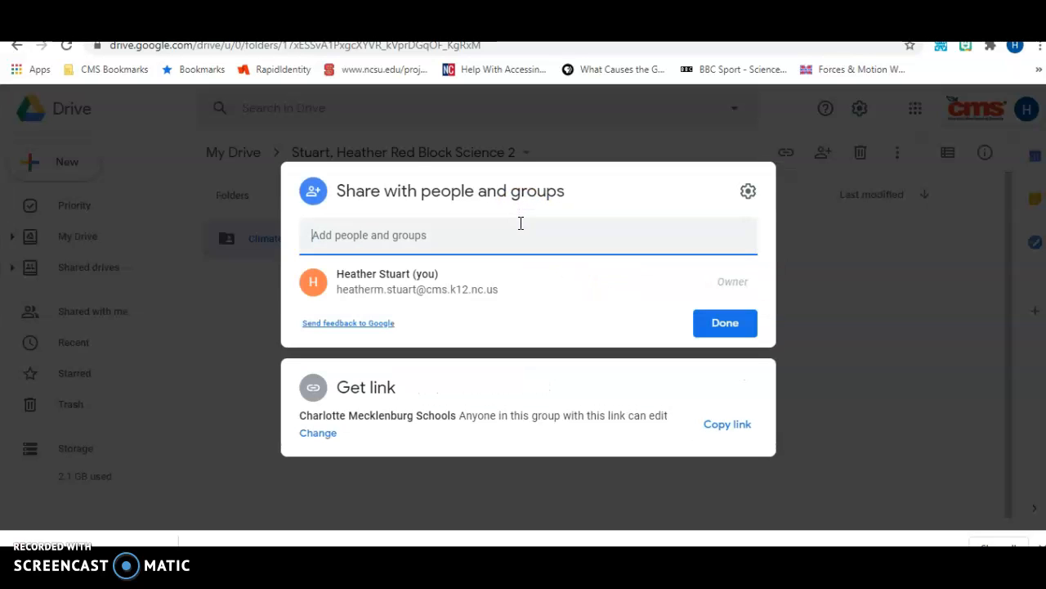
pyautogui.click(520, 226)
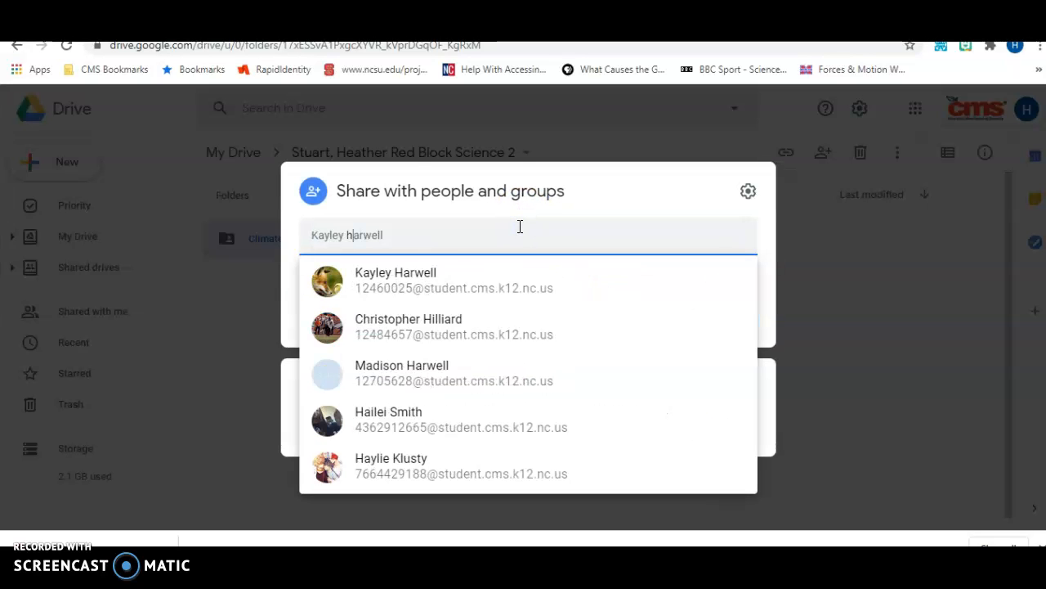
pyautogui.press('BackSpace')
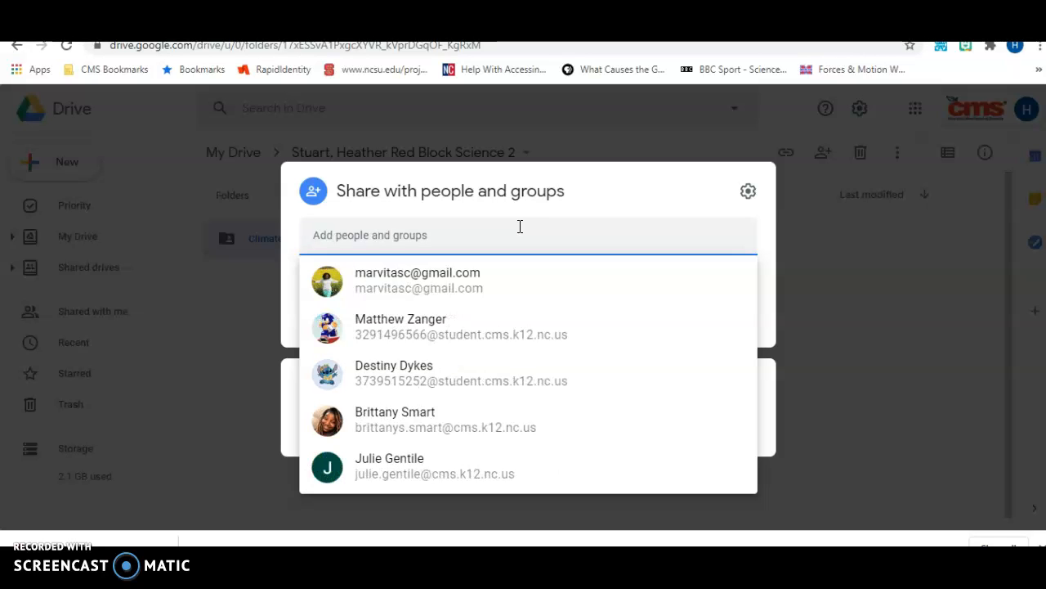
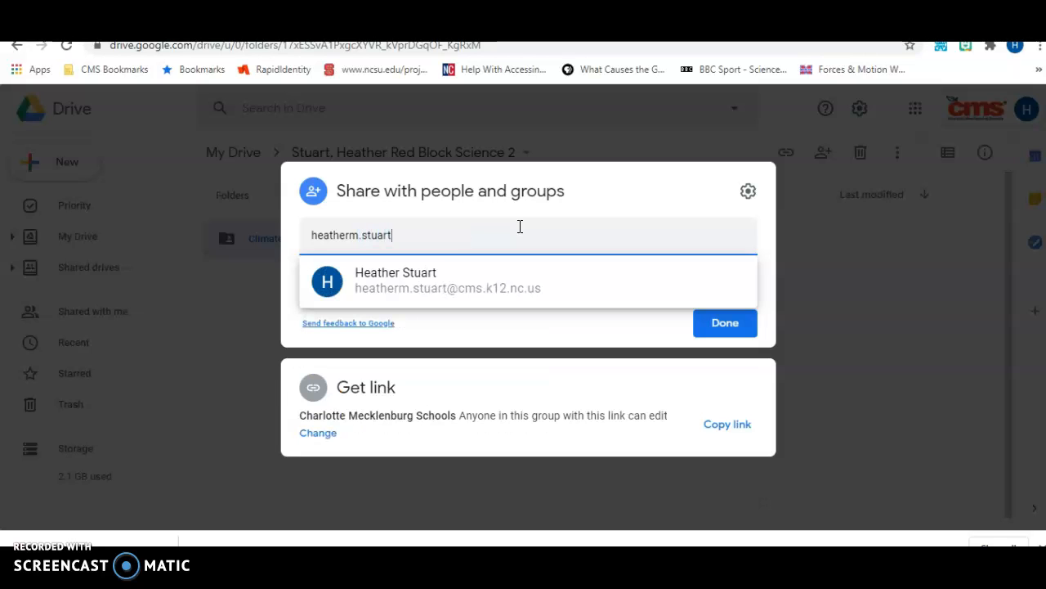
pyautogui.press('Return')
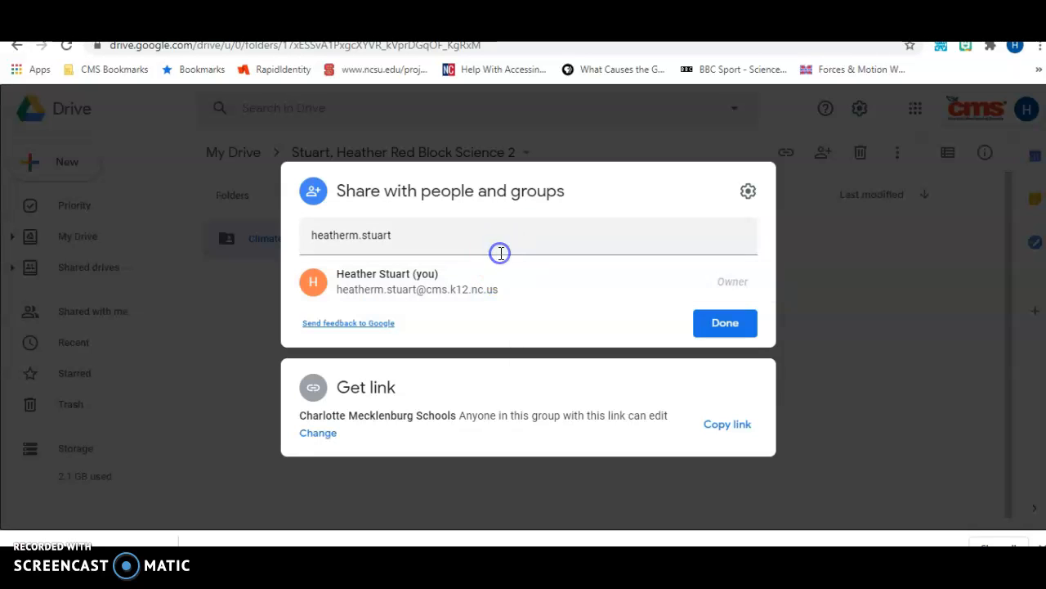
pyautogui.click(498, 244)
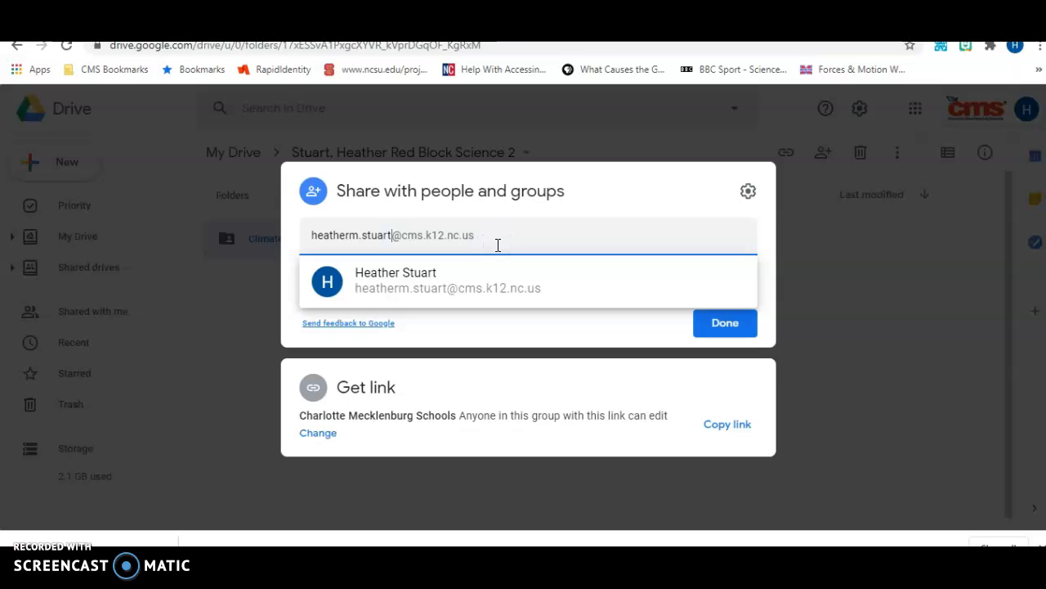
# - Add the suggested colleague, close sharing, and open the weather-versus-climate Doc from Recent
pyautogui.click(593, 287)
pyautogui.click(705, 325)
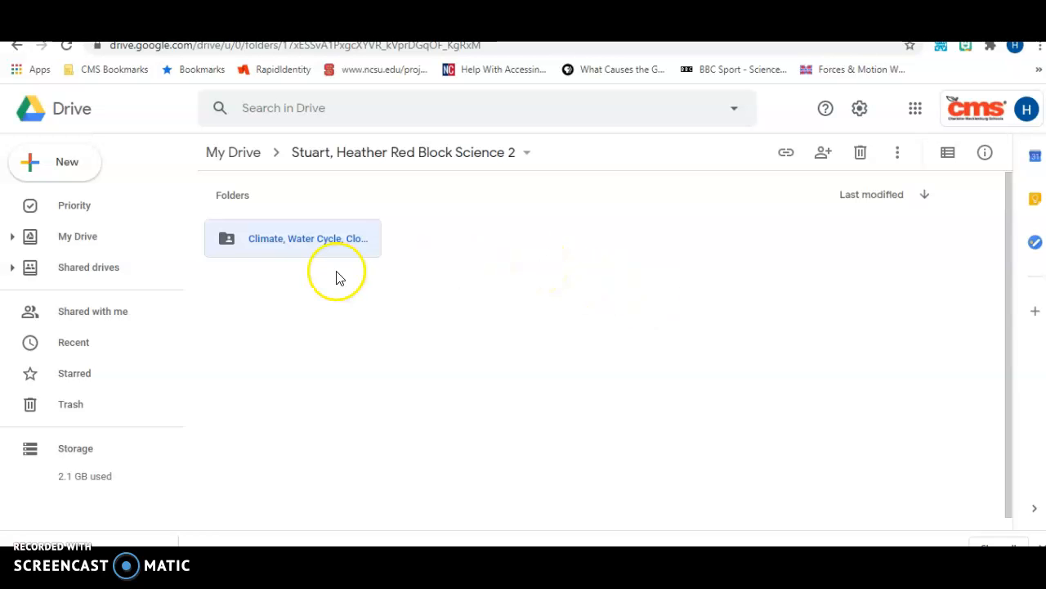
pyautogui.click(92, 344)
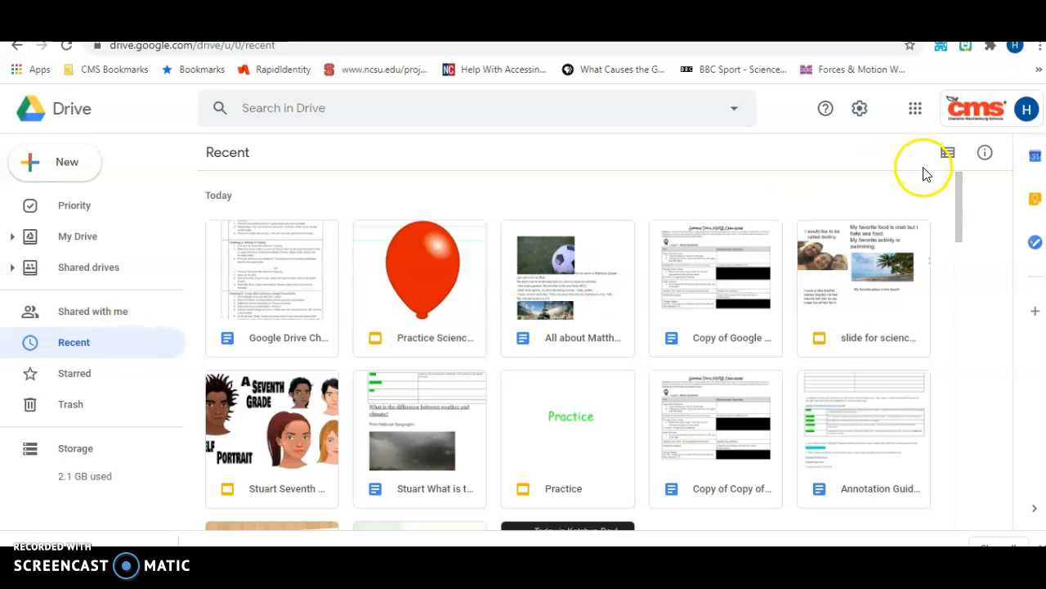
pyautogui.moveTo(957, 203)
pyautogui.mouseDown()
pyautogui.moveTo(958, 221)
pyautogui.moveTo(957, 201)
pyautogui.mouseUp()
pyautogui.doubleClick(397, 415)
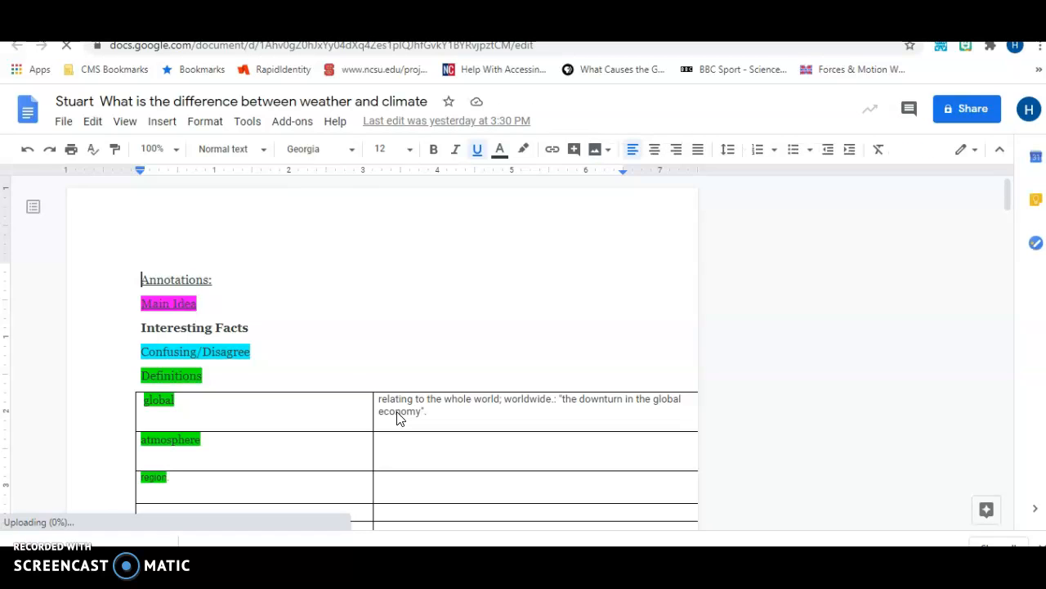
# - Start moving the weather-and-climate document and navigate the destination picker up to My Drive
pyautogui.click(66, 123)
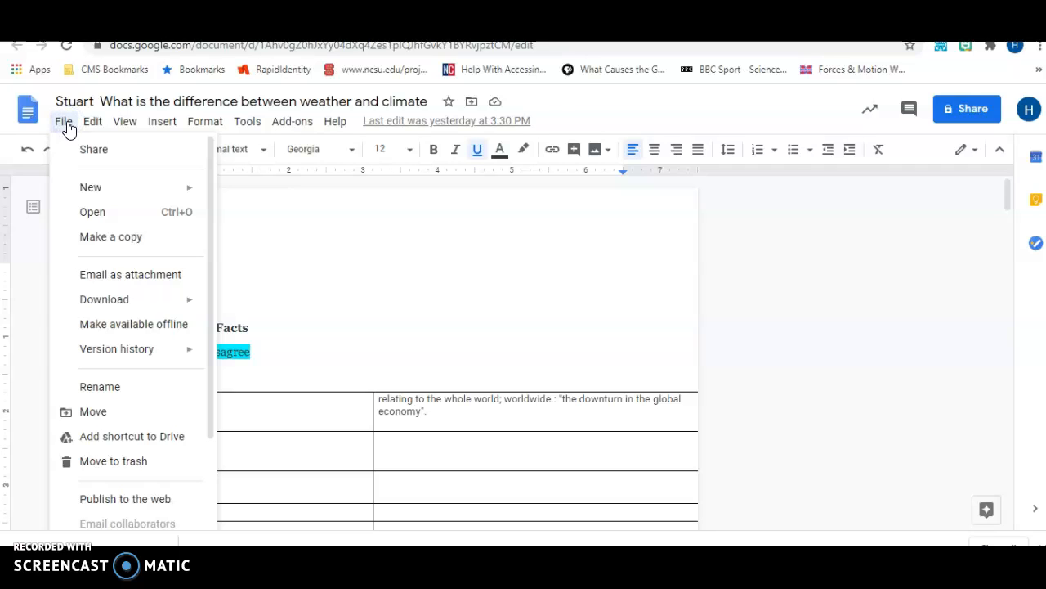
pyautogui.click(93, 414)
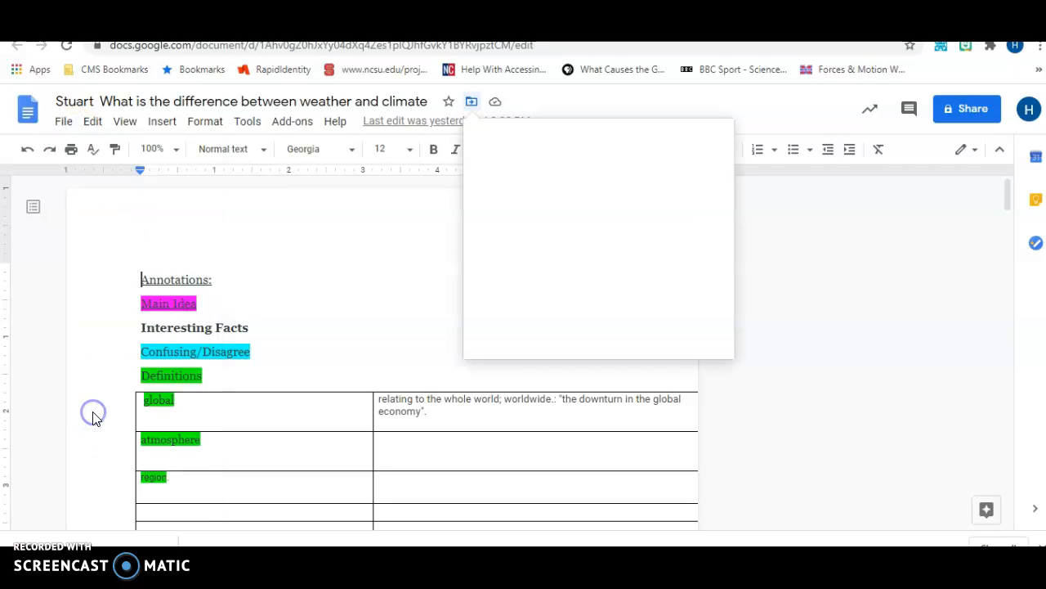
pyautogui.click(482, 140)
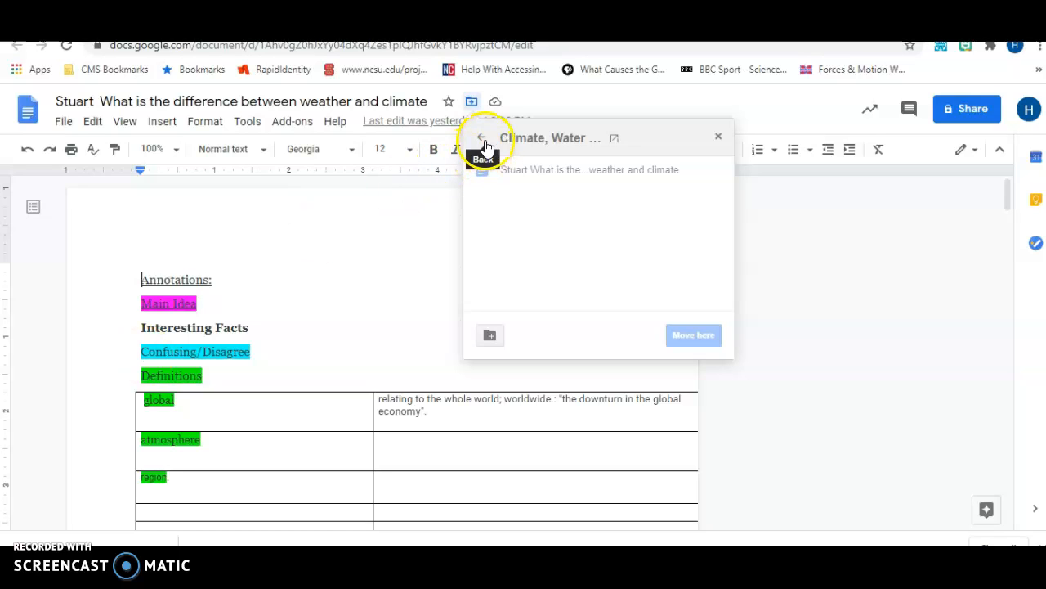
pyautogui.click(486, 140)
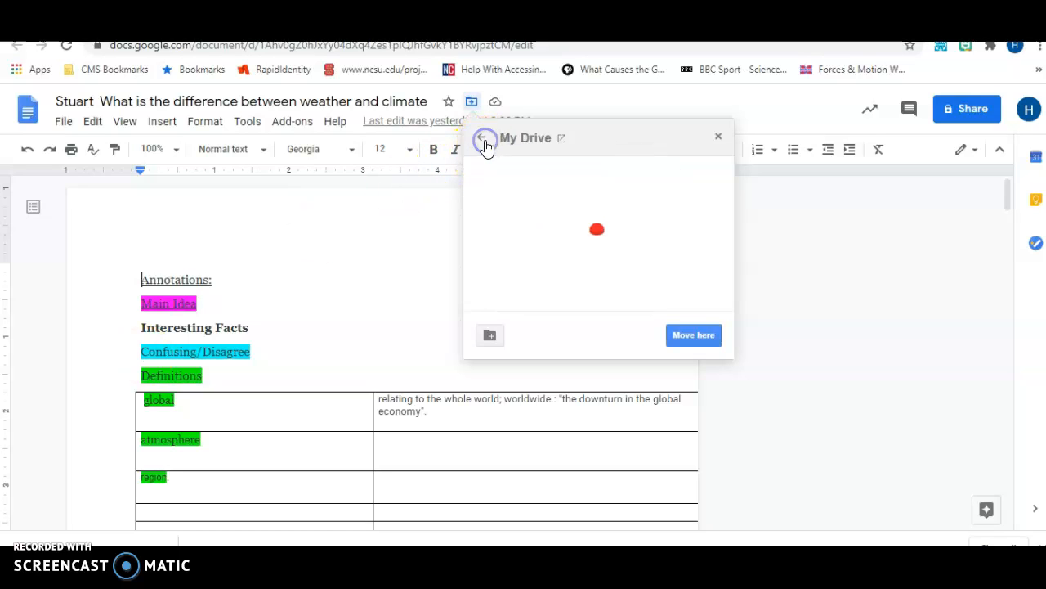
pyautogui.click(486, 141)
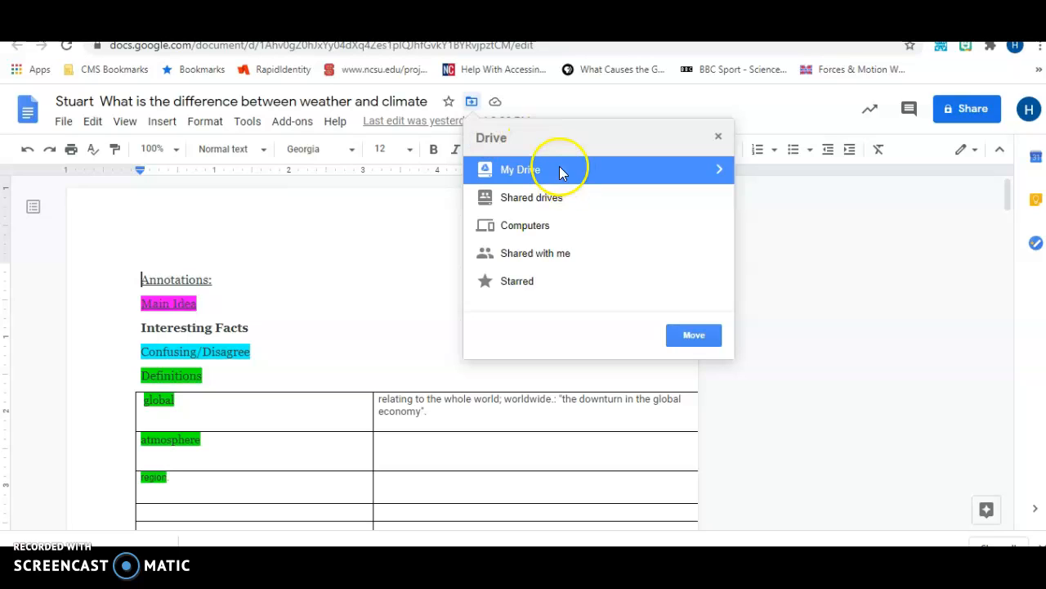
pyautogui.click(715, 169)
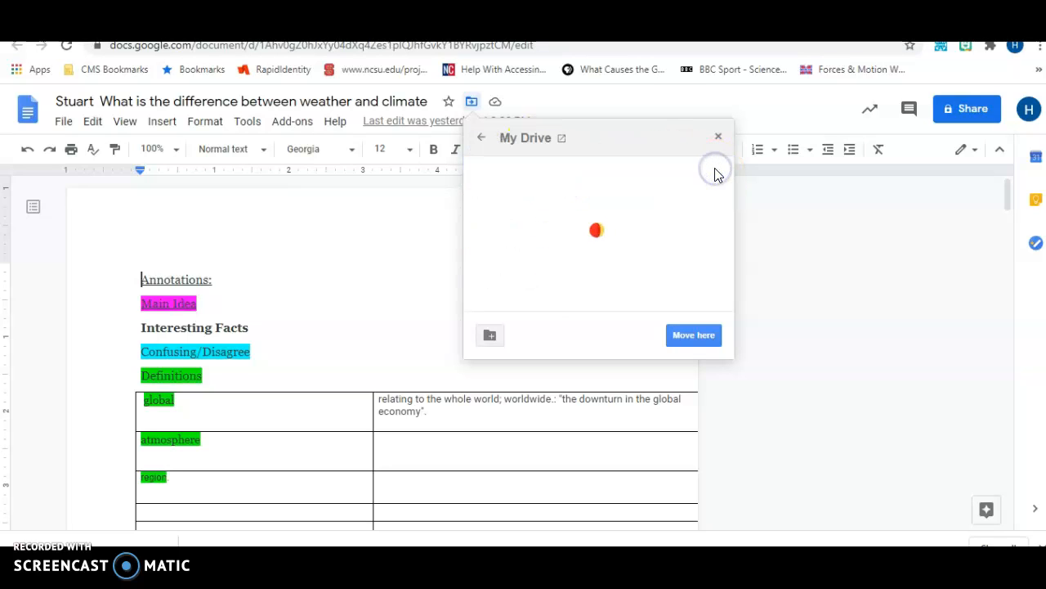
pyautogui.moveTo(734, 171); pyautogui.dragTo(729, 218)
# - Move it into Red Block Science 2 > Climate, Water Cycle, Clouds and Humidity
pyautogui.click(663, 249)
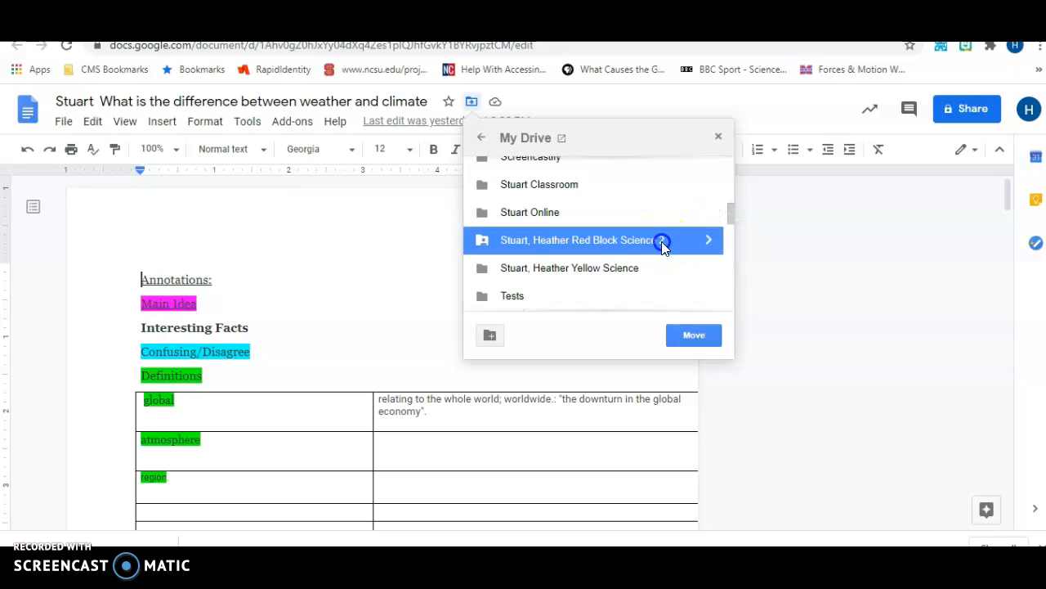
pyautogui.click(709, 239)
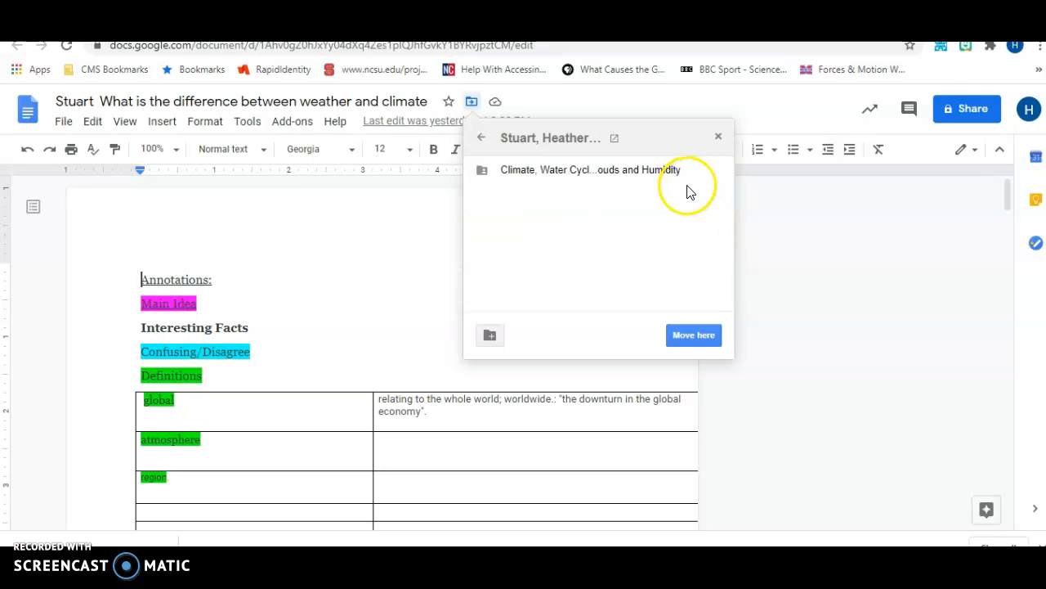
pyautogui.doubleClick(680, 179)
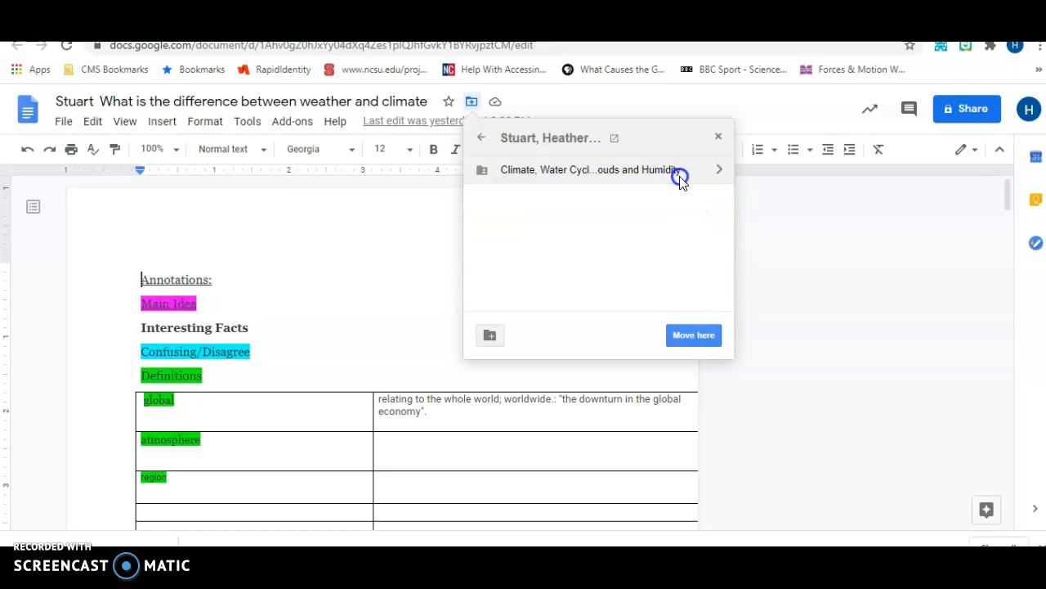
pyautogui.click(697, 335)
pyautogui.click(573, 340)
pyautogui.click(501, 335)
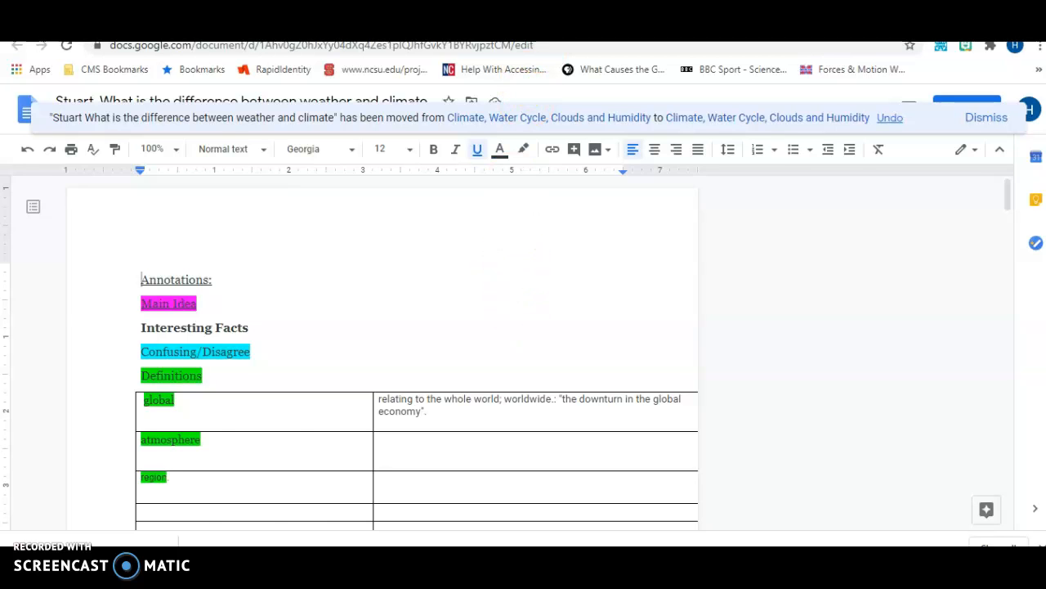
pyautogui.click(491, 24)
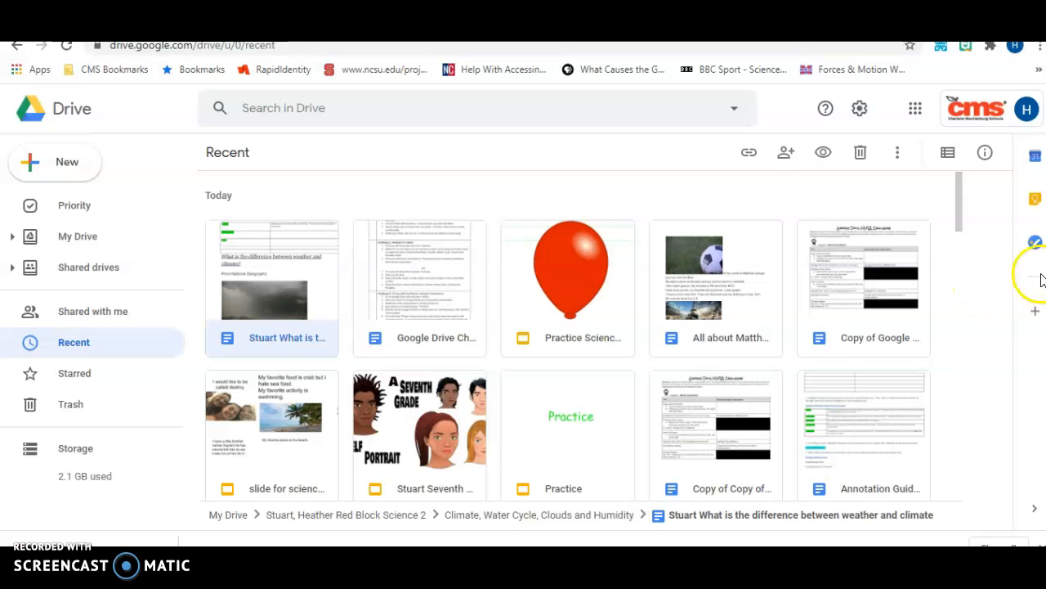
# - Open the 'Practice Science' presentation in Slides from Drive's Recent list
pyautogui.moveTo(960, 220); pyautogui.dragTo(962, 224)
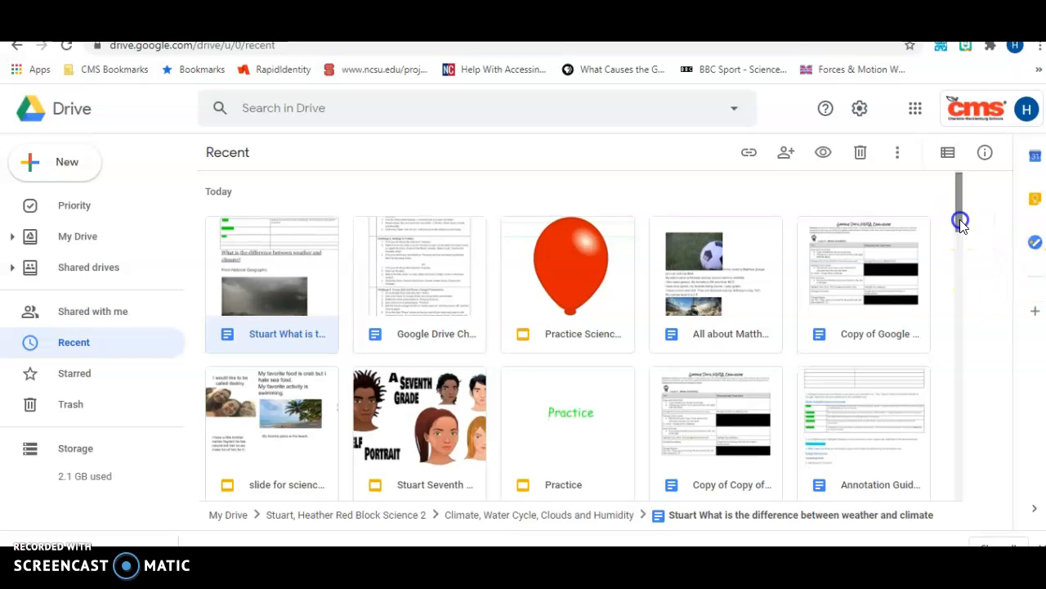
pyautogui.click(563, 284)
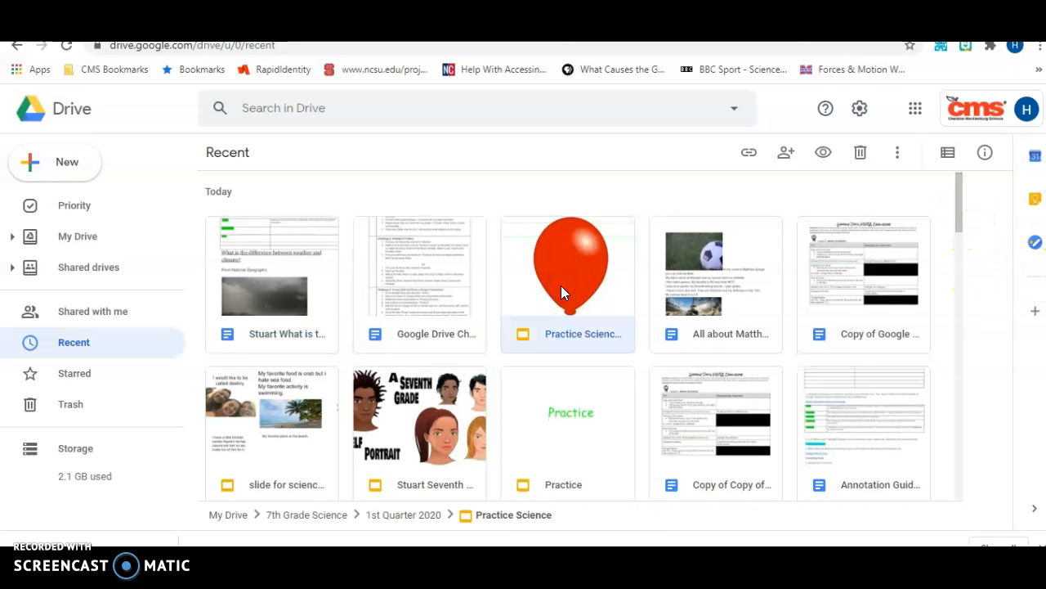
pyautogui.doubleClick(561, 292)
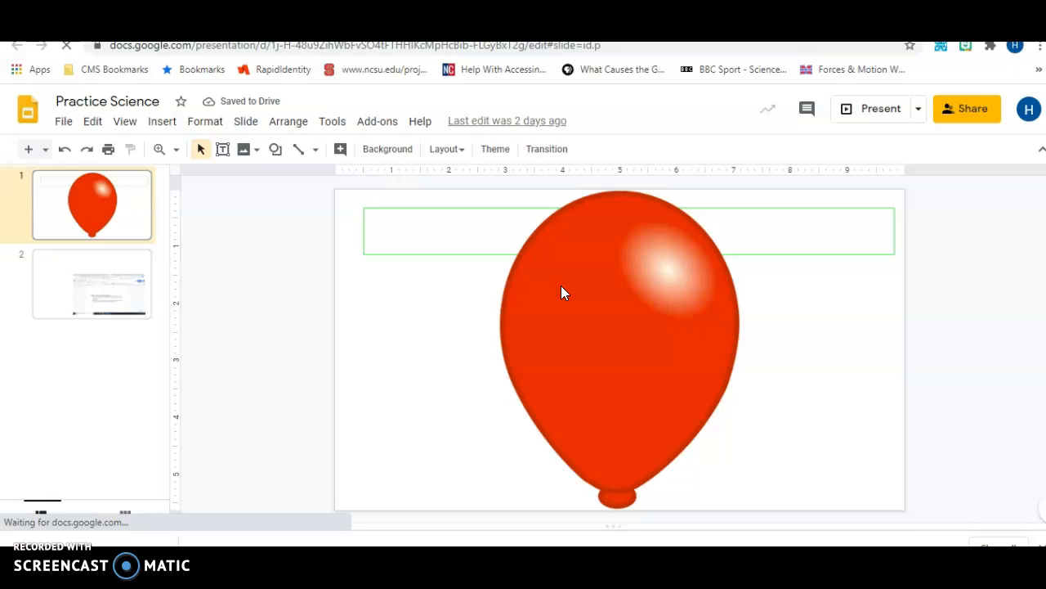
# - Start moving Practice Science and go up from 1st Quarter 2020 to My Drive
pyautogui.click(65, 122)
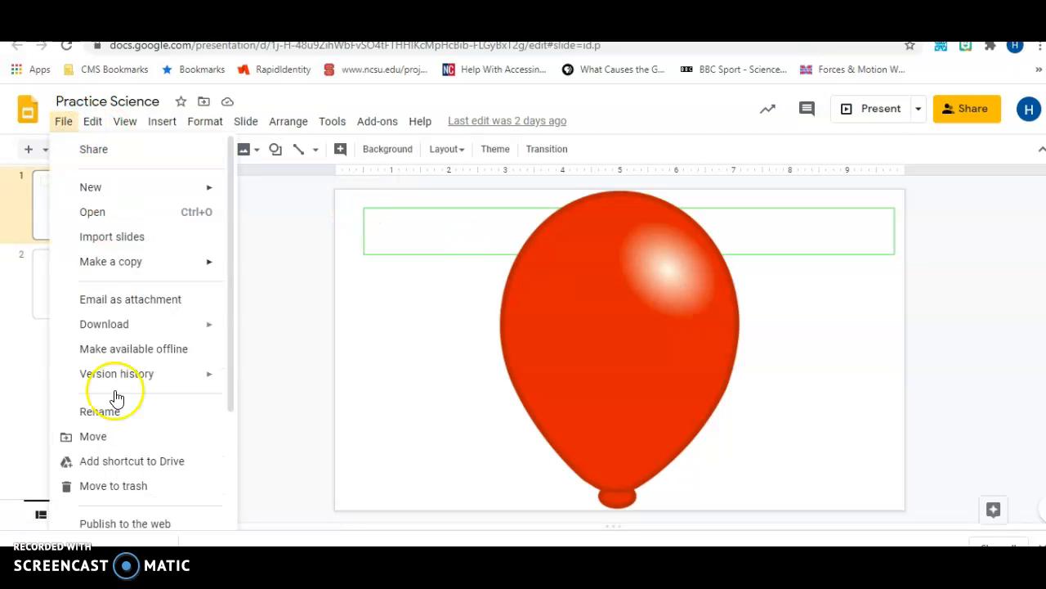
pyautogui.click(108, 437)
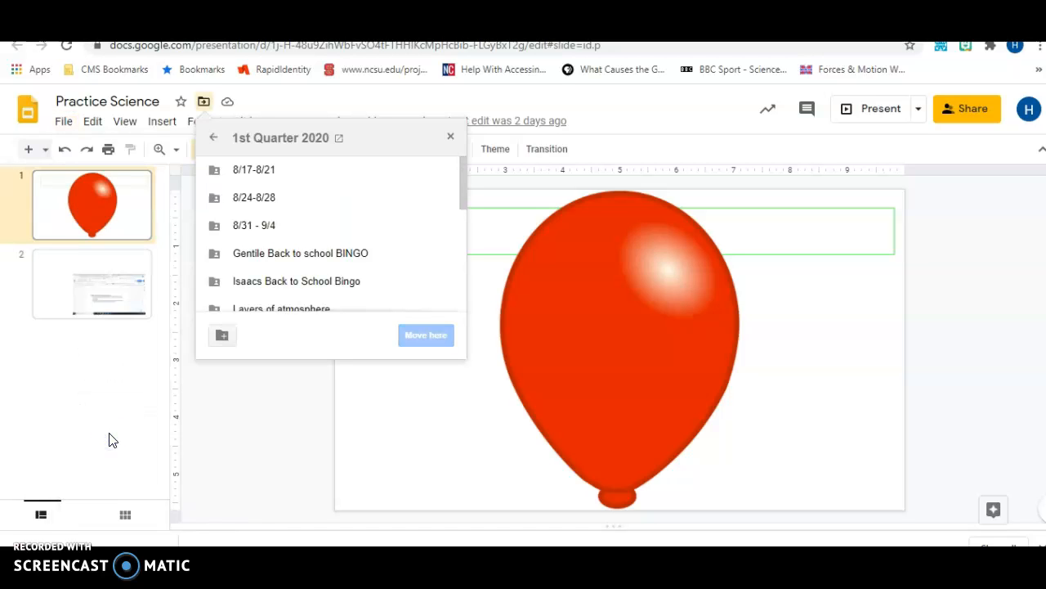
pyautogui.click(212, 150)
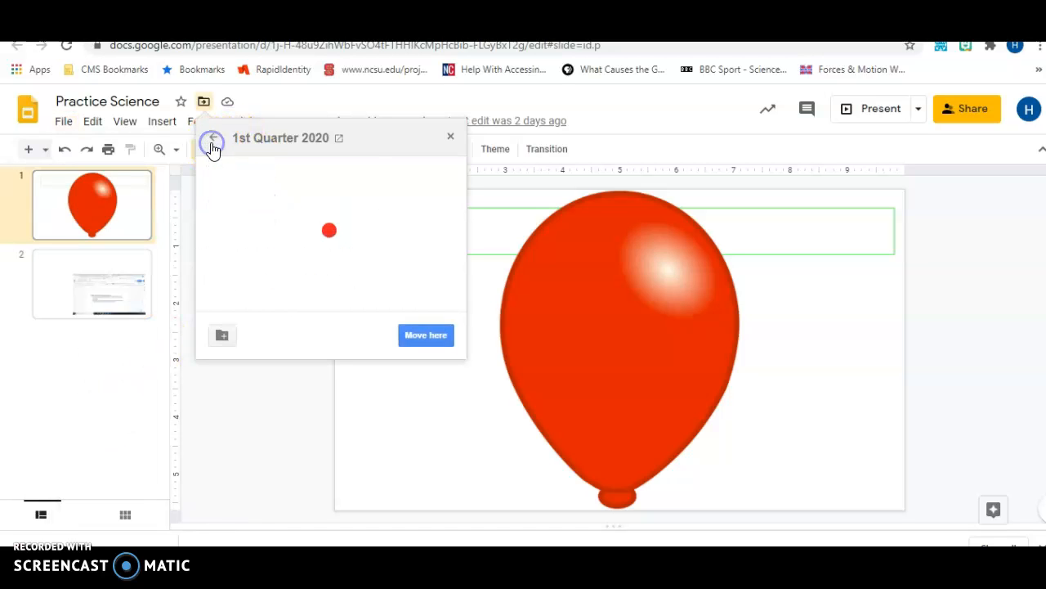
pyautogui.click(213, 139)
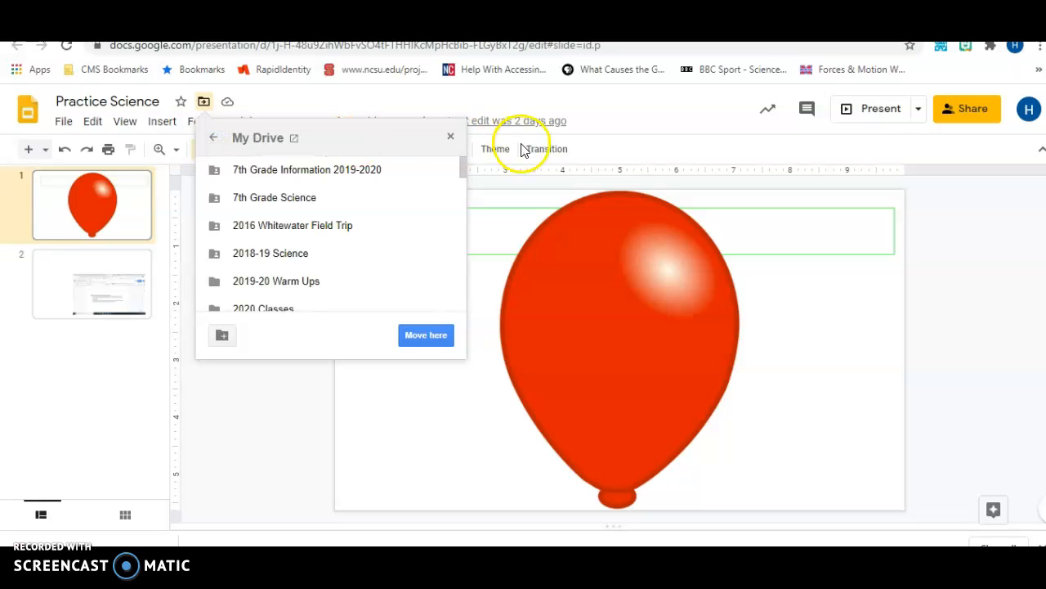
pyautogui.moveTo(461, 165); pyautogui.dragTo(465, 266)
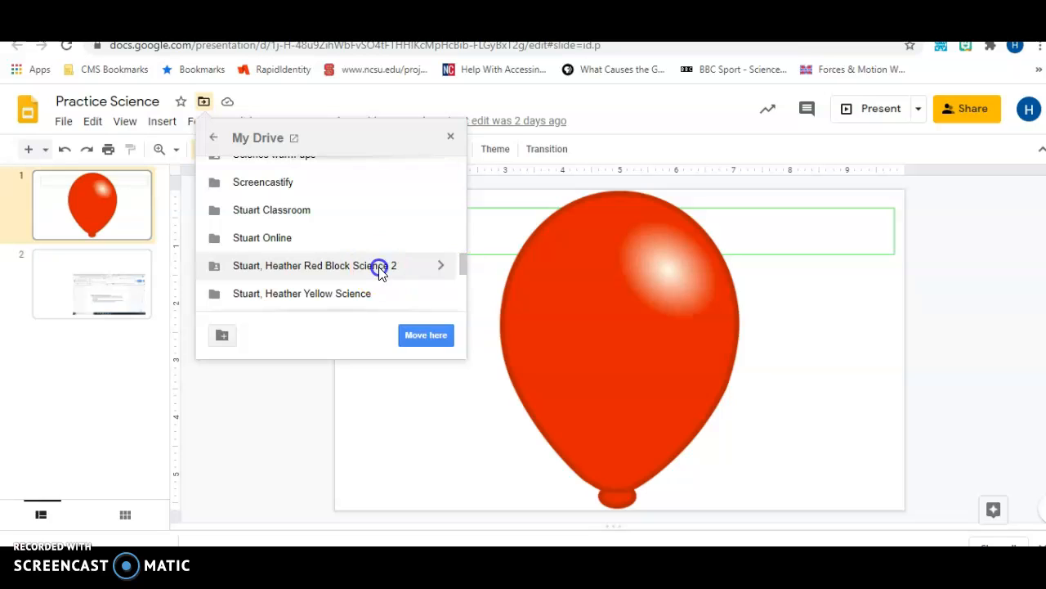
# - Move it into Red Block Science 2 > Climate, Water Cycle, Clouds and Humidity, then return to Drive
pyautogui.click(379, 270)
pyautogui.click(440, 268)
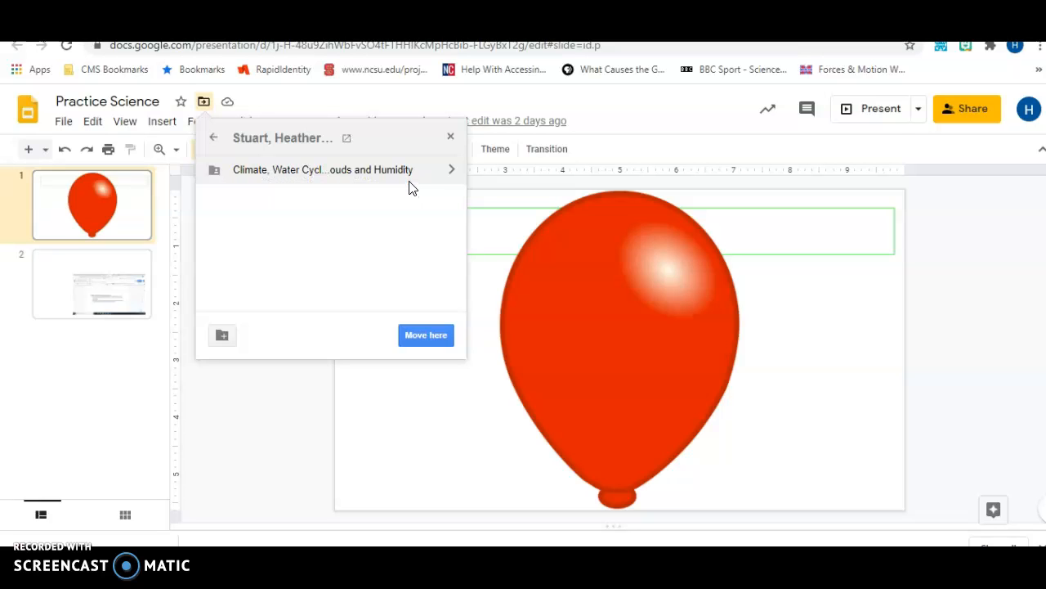
pyautogui.doubleClick(410, 176)
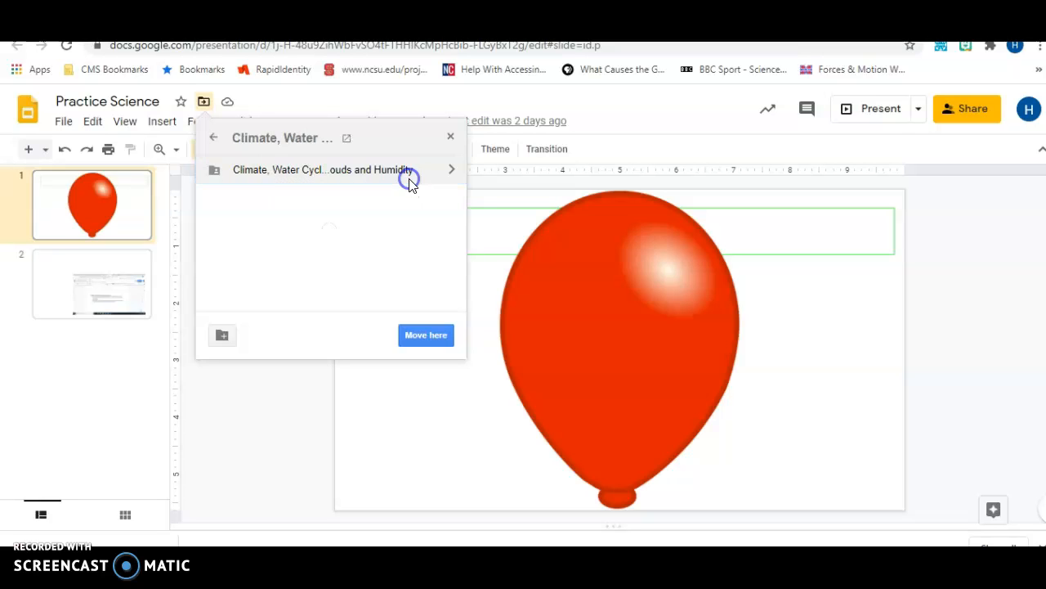
pyautogui.click(440, 337)
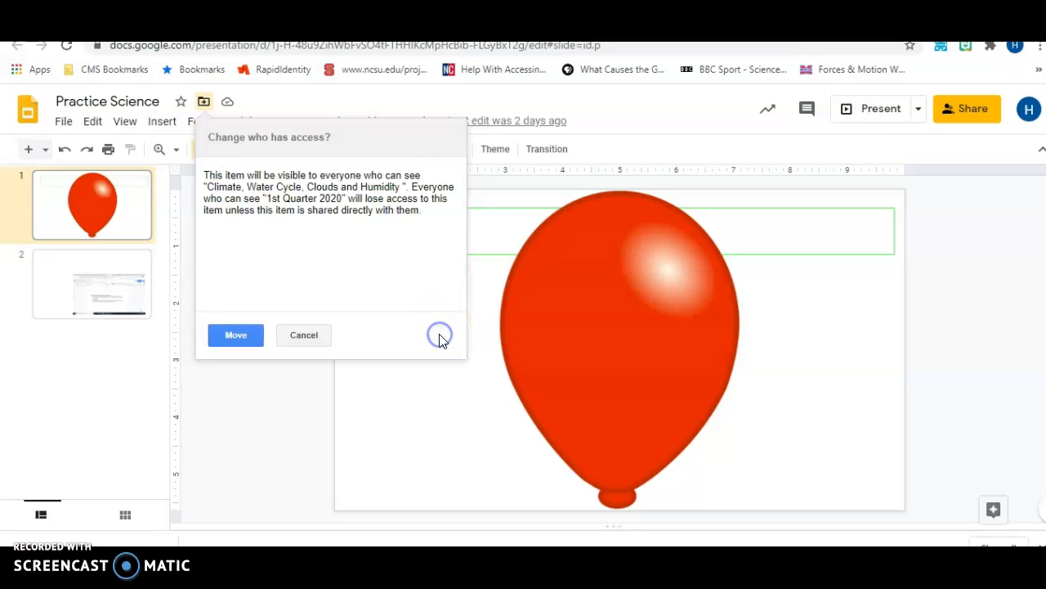
pyautogui.click(243, 336)
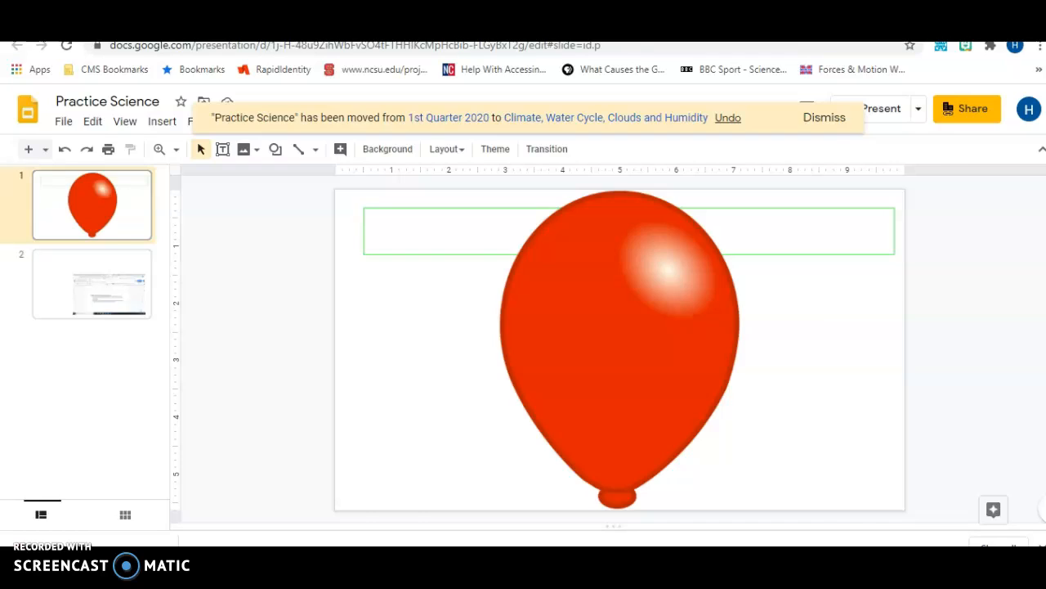
pyautogui.hotkey('ctrl', 'shift', 'Tab')
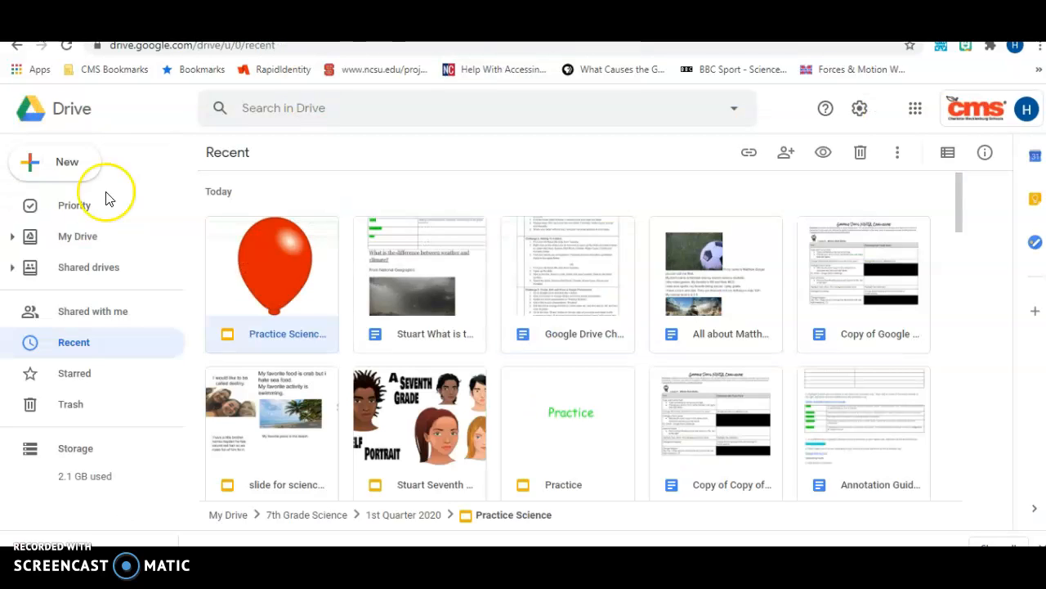
# - From My Drive, go into the Red Block Science 2 folder and its Climate, Water Cycle, Clouds and Humidity subfolder
pyautogui.click(43, 121)
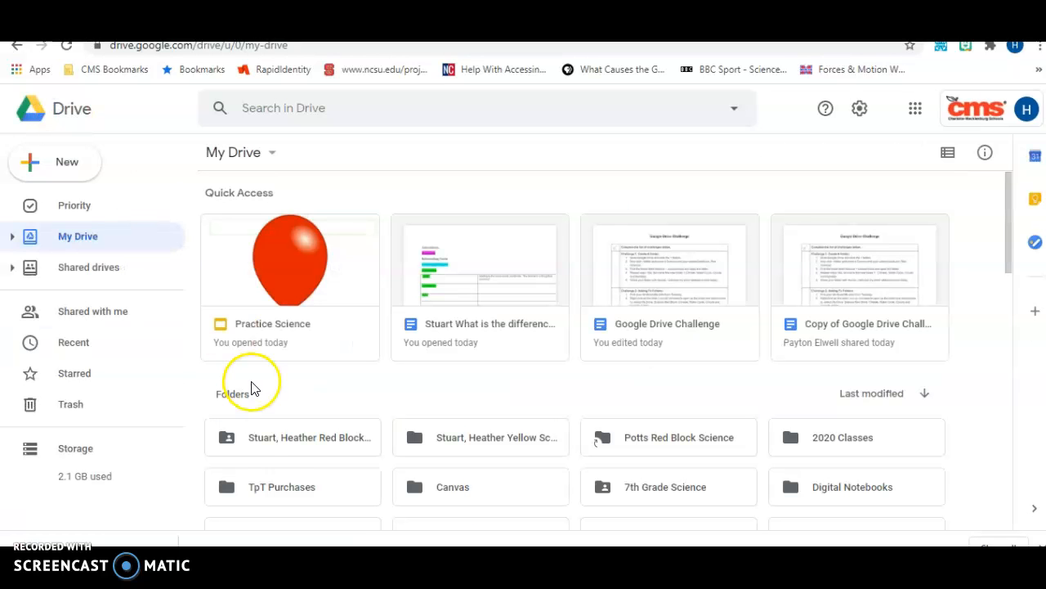
pyautogui.doubleClick(270, 454)
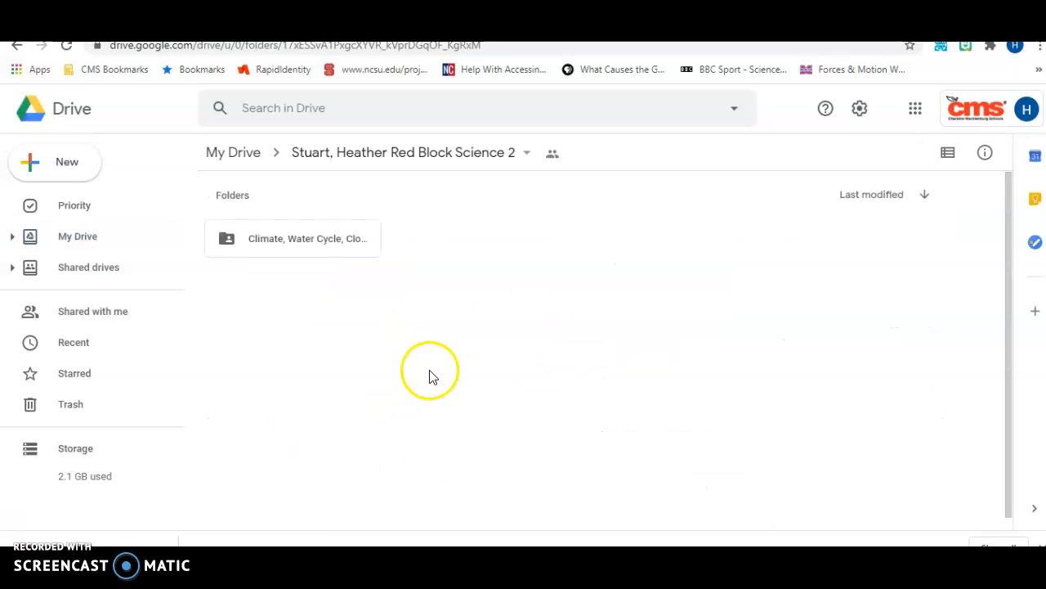
pyautogui.doubleClick(342, 242)
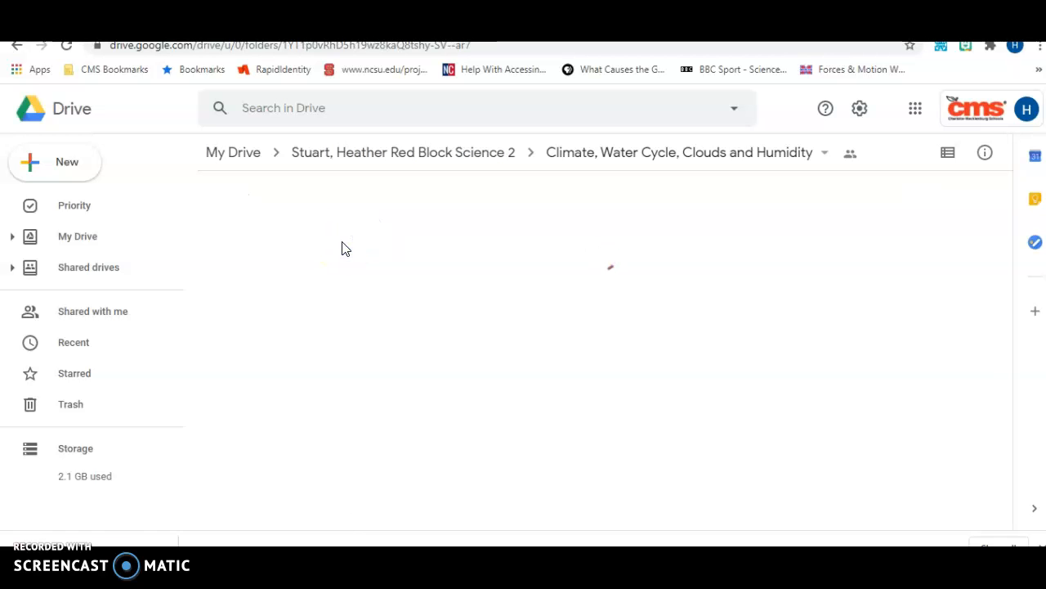